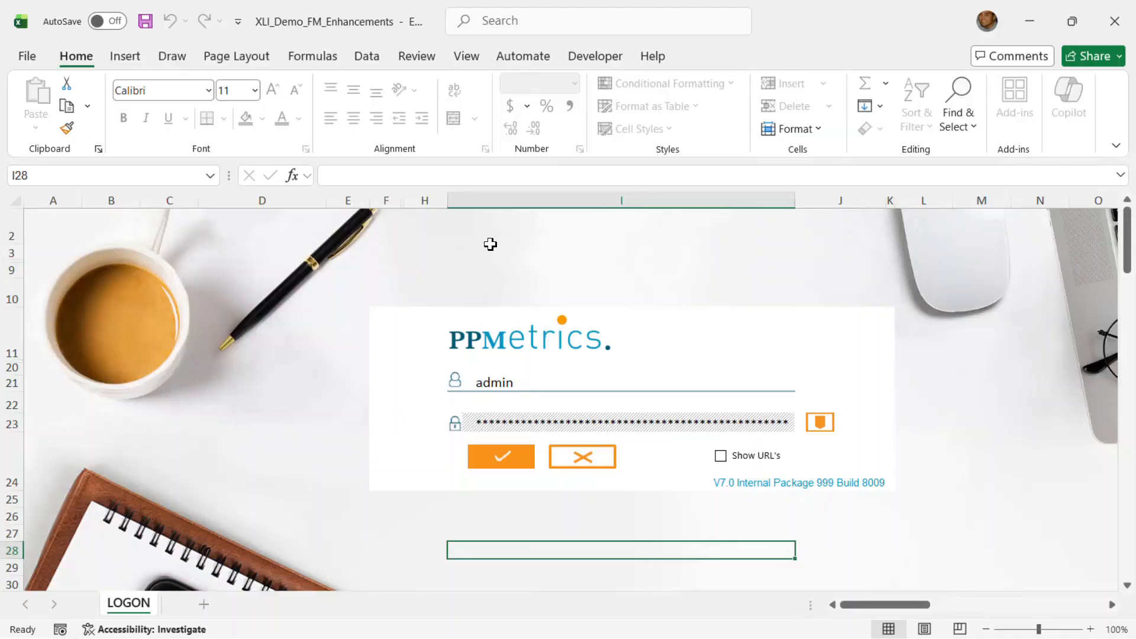
- Log on to XLI with the prefilled credentials and open the FINANCIAL_SUMMARY sheet
{"action": "left_click", "coordinate": [503, 458]}
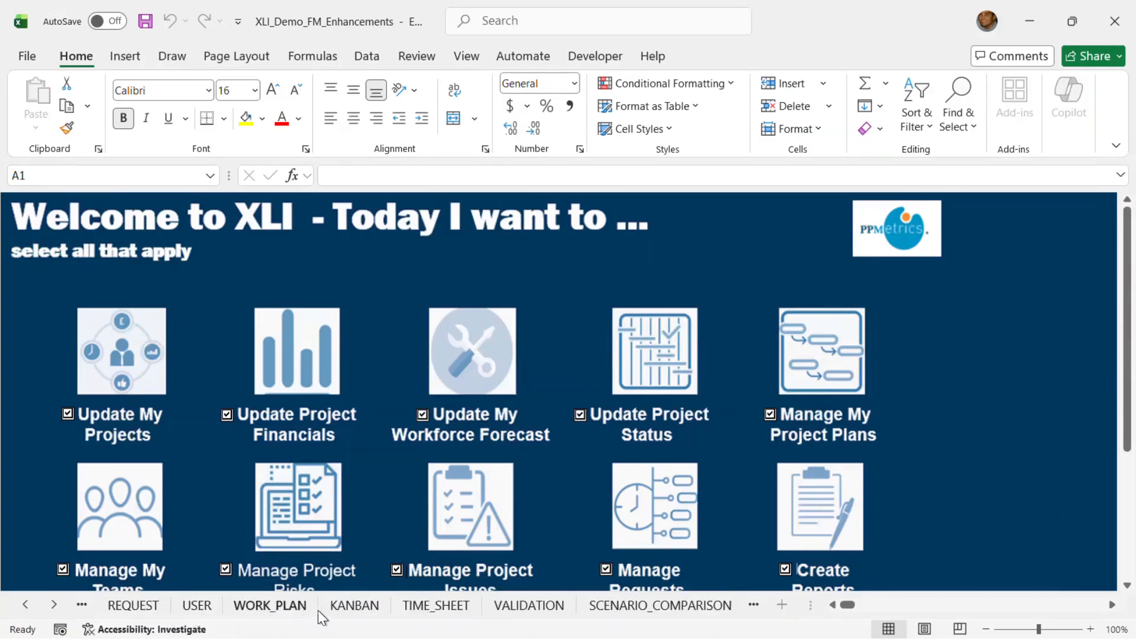
{"action": "left_click", "coordinate": [26, 605]}
{"action": "left_click", "coordinate": [26, 605]}
{"action": "left_click", "coordinate": [27, 605]}
{"action": "left_click", "coordinate": [27, 605]}
{"action": "left_click", "coordinate": [27, 605]}
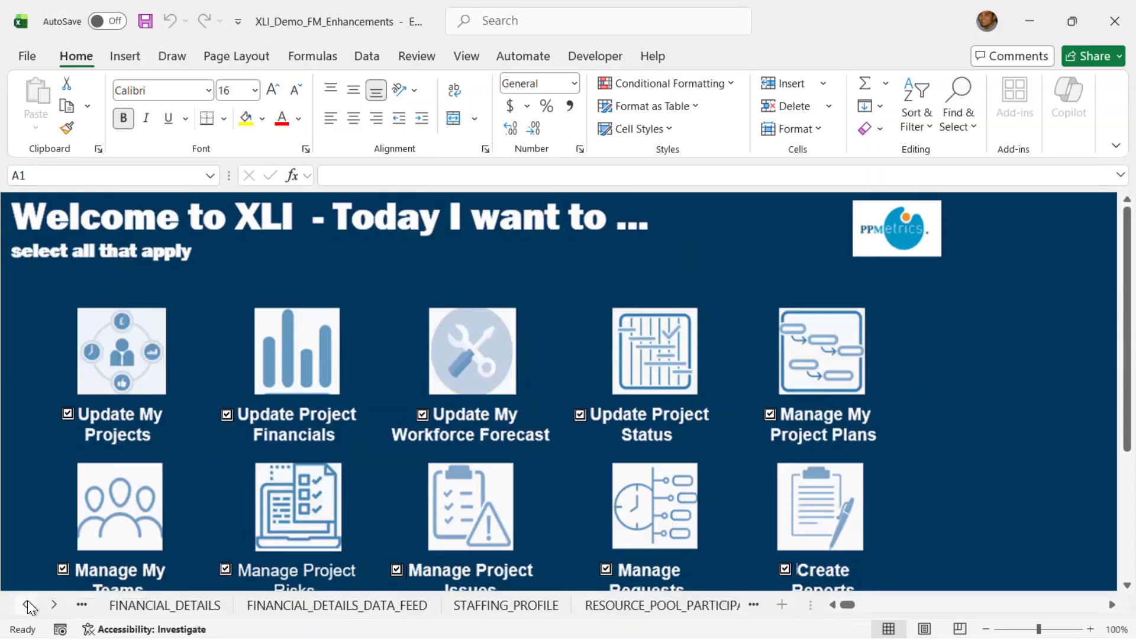
{"action": "left_click", "coordinate": [27, 604]}
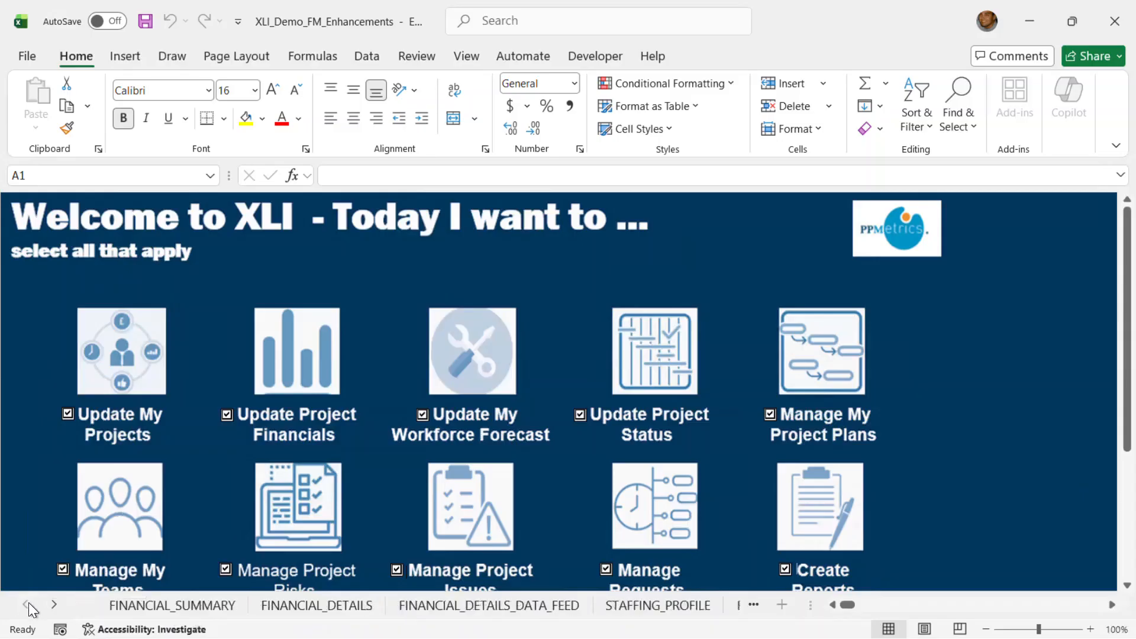
{"action": "left_click", "coordinate": [204, 606]}
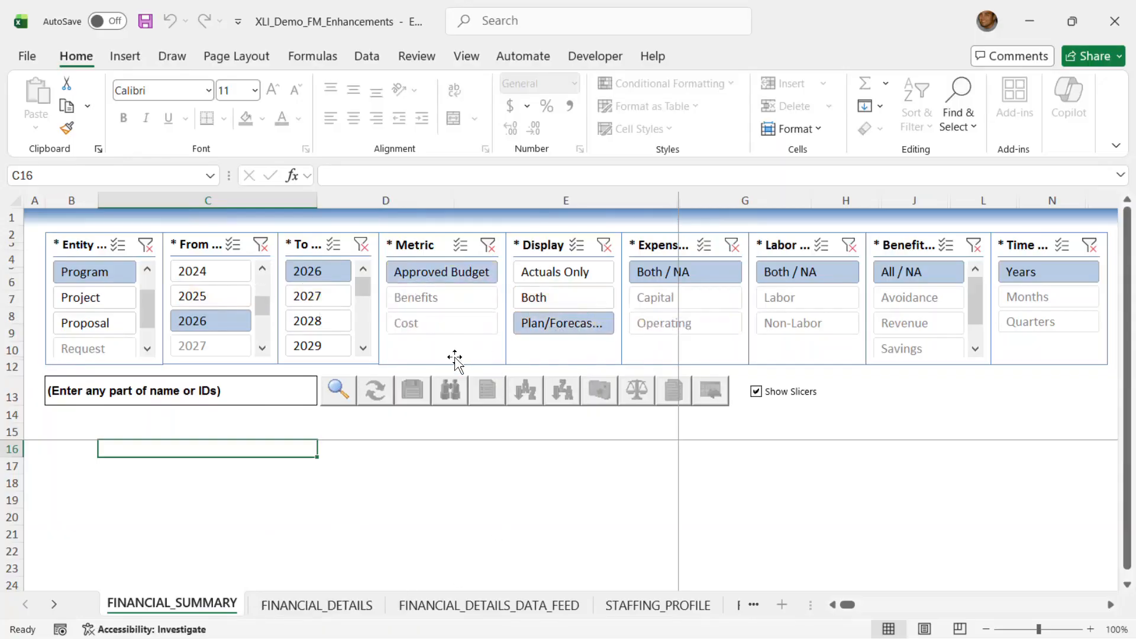
- Search the program financial summaries and load the Digital Workplace Modernization entity
{"action": "left_click", "coordinate": [338, 392]}
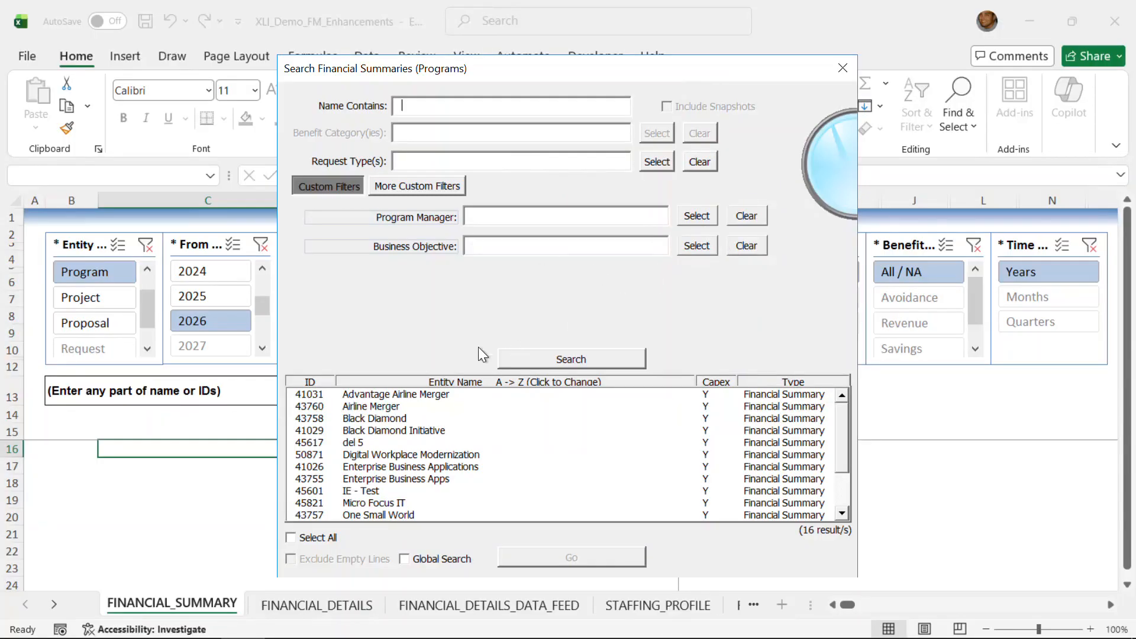
{"action": "left_click_drag", "start_coordinate": [844, 418], "coordinate": [864, 375]}
{"action": "left_click", "coordinate": [309, 536]}
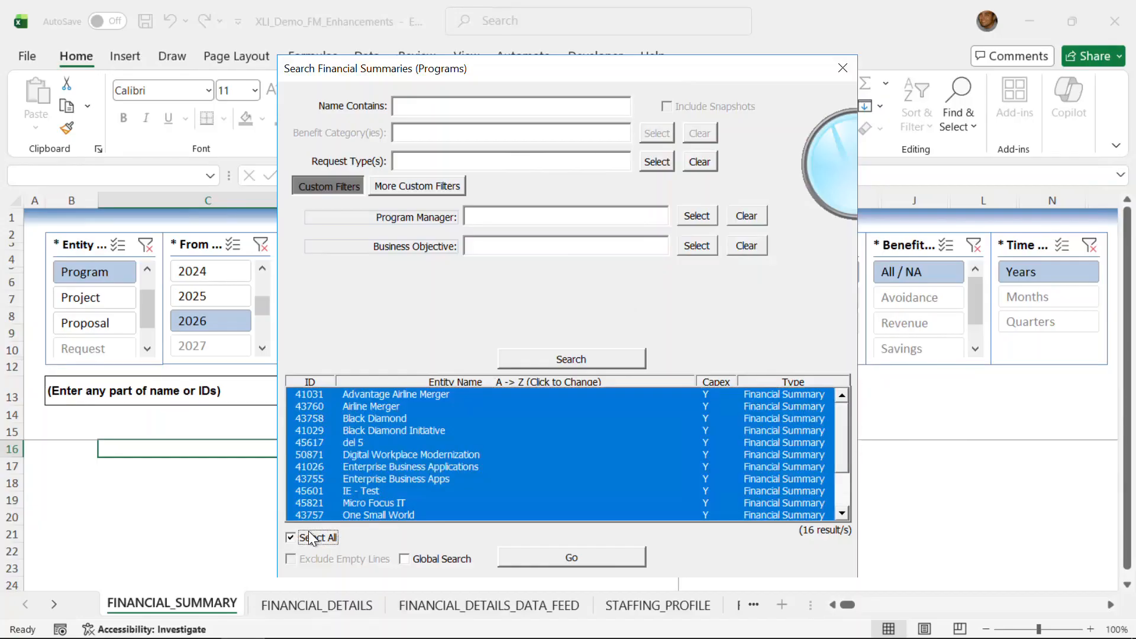
{"action": "left_click", "coordinate": [315, 537]}
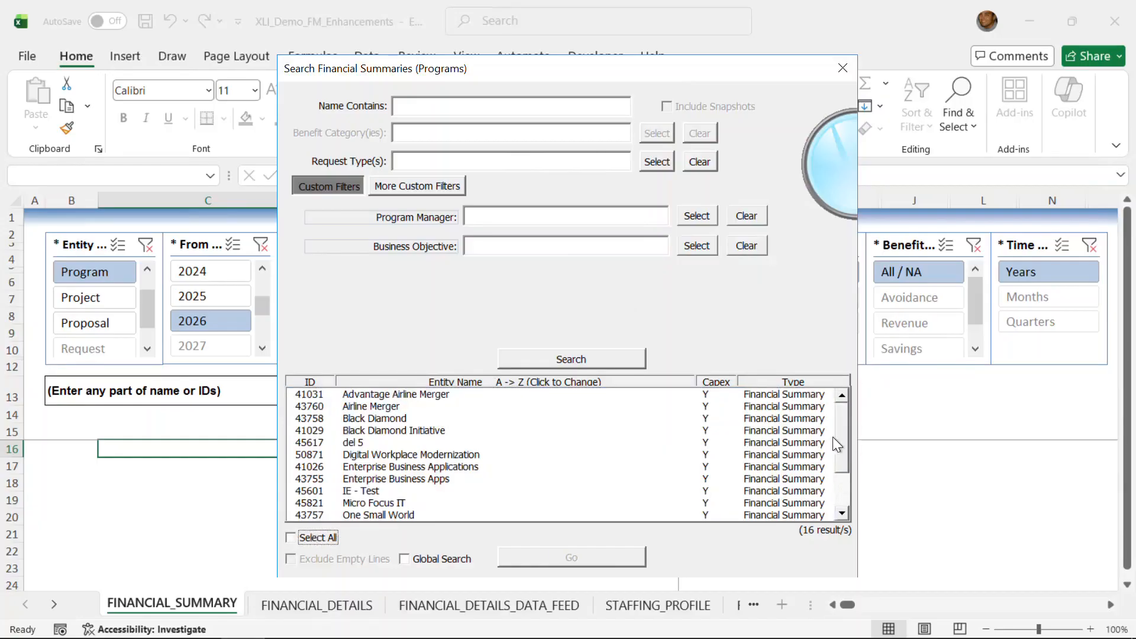
{"action": "left_click", "coordinate": [412, 454]}
{"action": "left_click", "coordinate": [609, 554]}
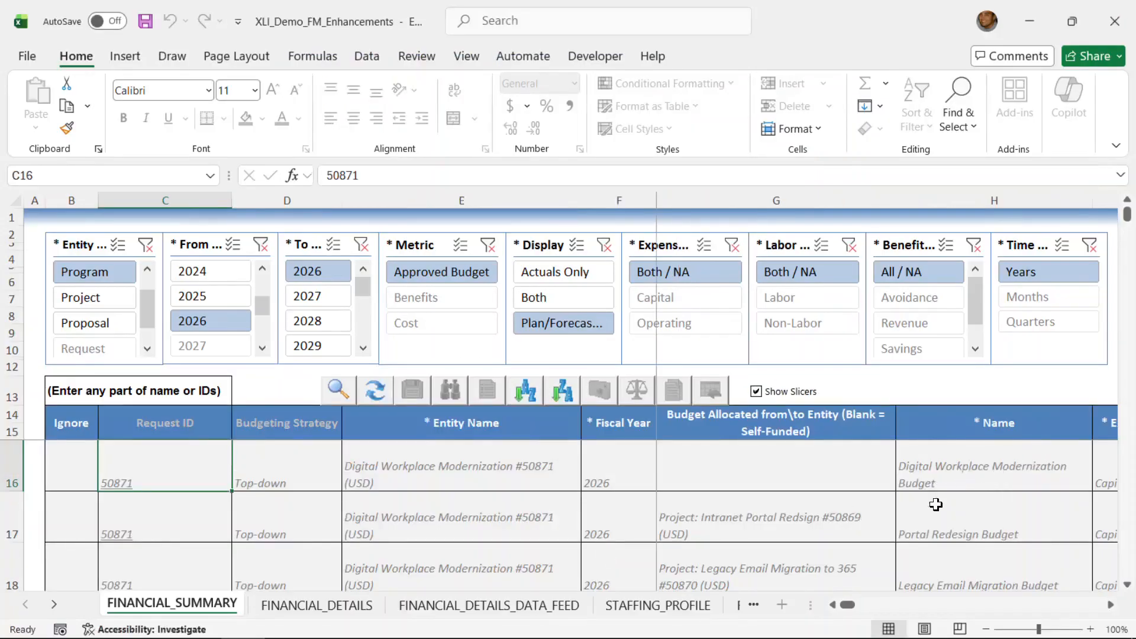
- Examine the program's budget lines at 90% zoom, including the allocation, expense type, amount and description columns
{"action": "left_click", "coordinate": [986, 631]}
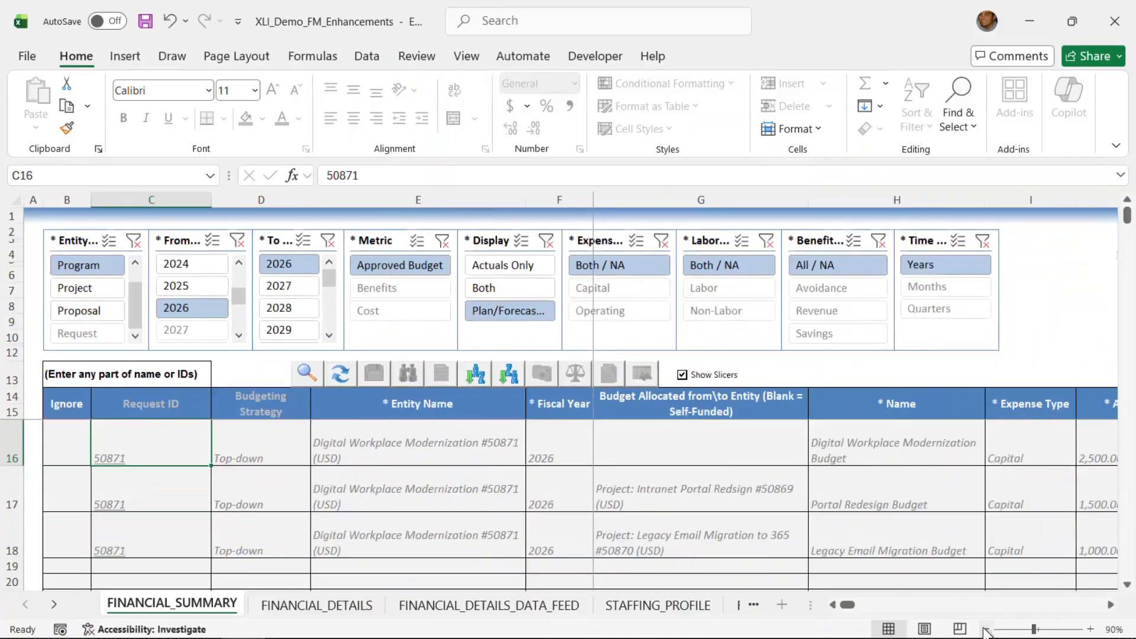
{"action": "left_click", "coordinate": [986, 631]}
{"action": "left_click", "coordinate": [1091, 629]}
{"action": "left_click", "coordinate": [1111, 605]}
{"action": "left_click", "coordinate": [1111, 605]}
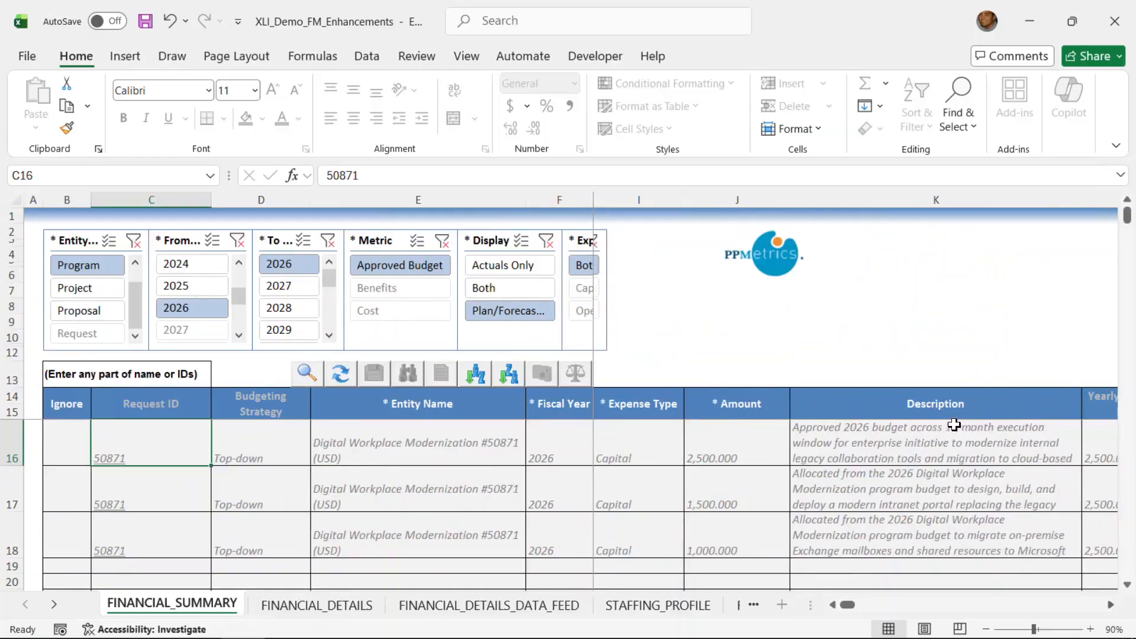
{"action": "double_click", "coordinate": [836, 603]}
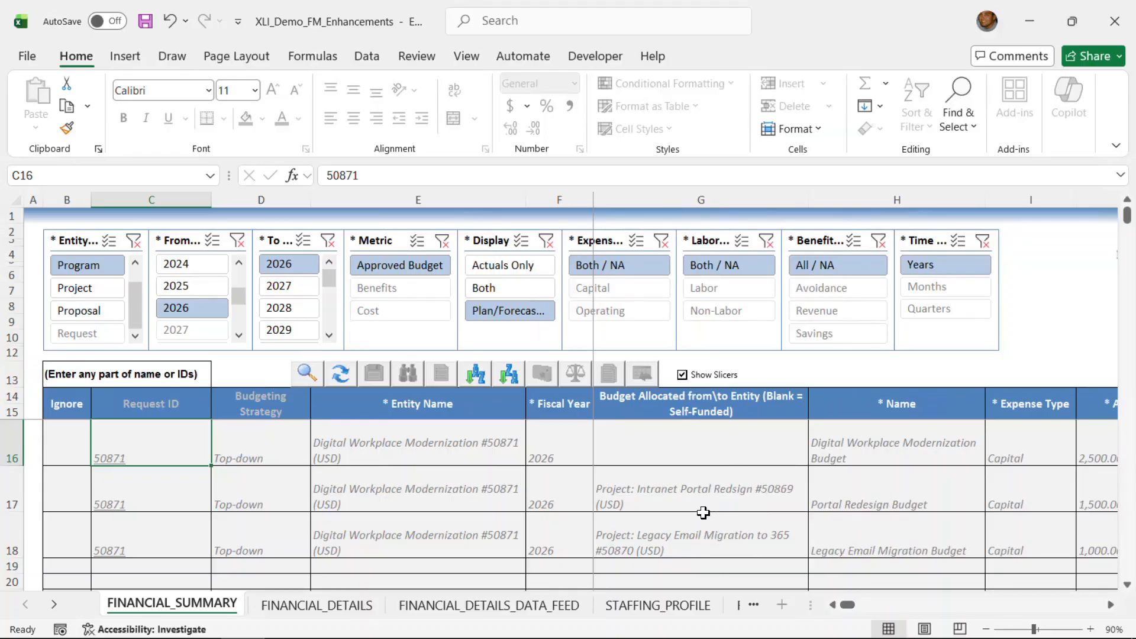
{"action": "left_click", "coordinate": [1112, 605]}
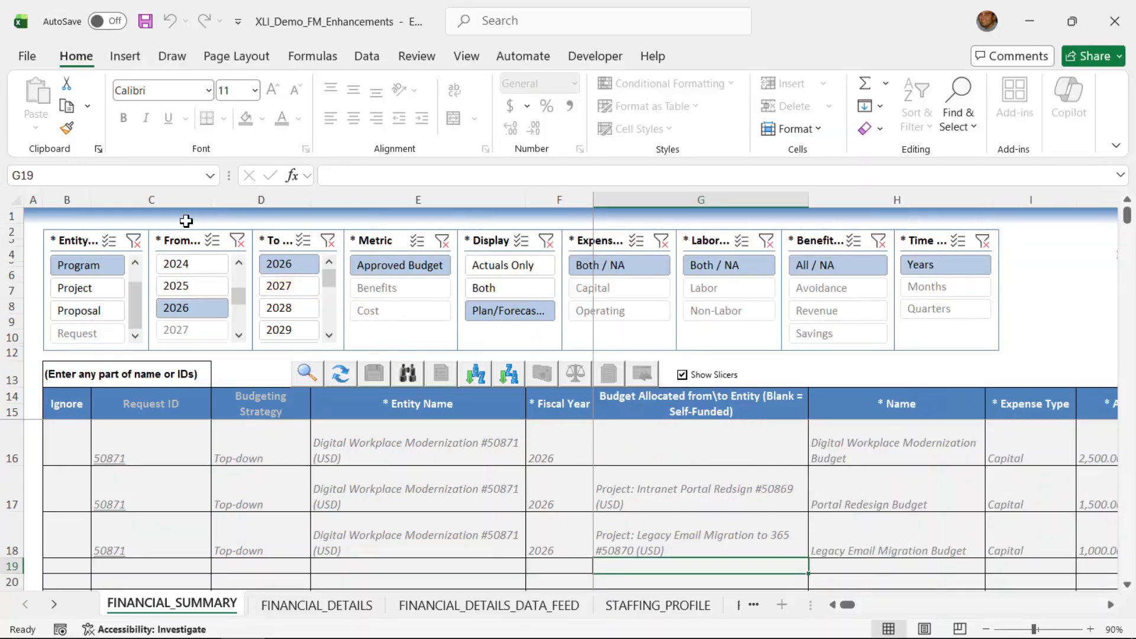
- Copy the Portal Redesign Budget line and try to allocate the copy to Project: Intranet Portal Redsign #50869 (USD)
{"action": "left_click", "coordinate": [13, 481]}
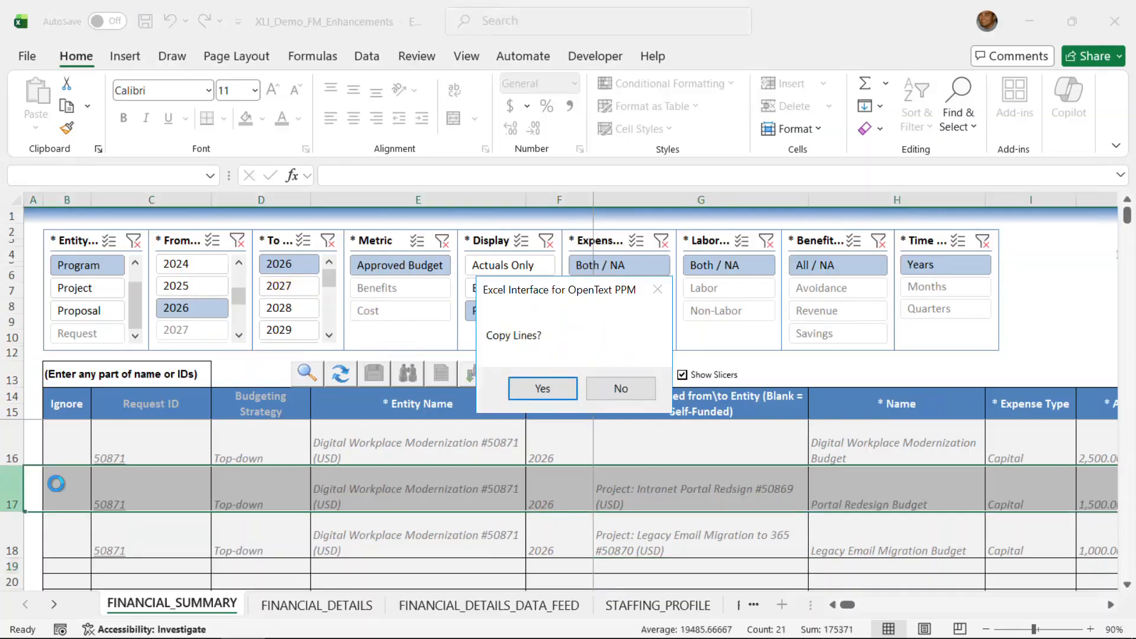
{"action": "left_click", "coordinate": [552, 388]}
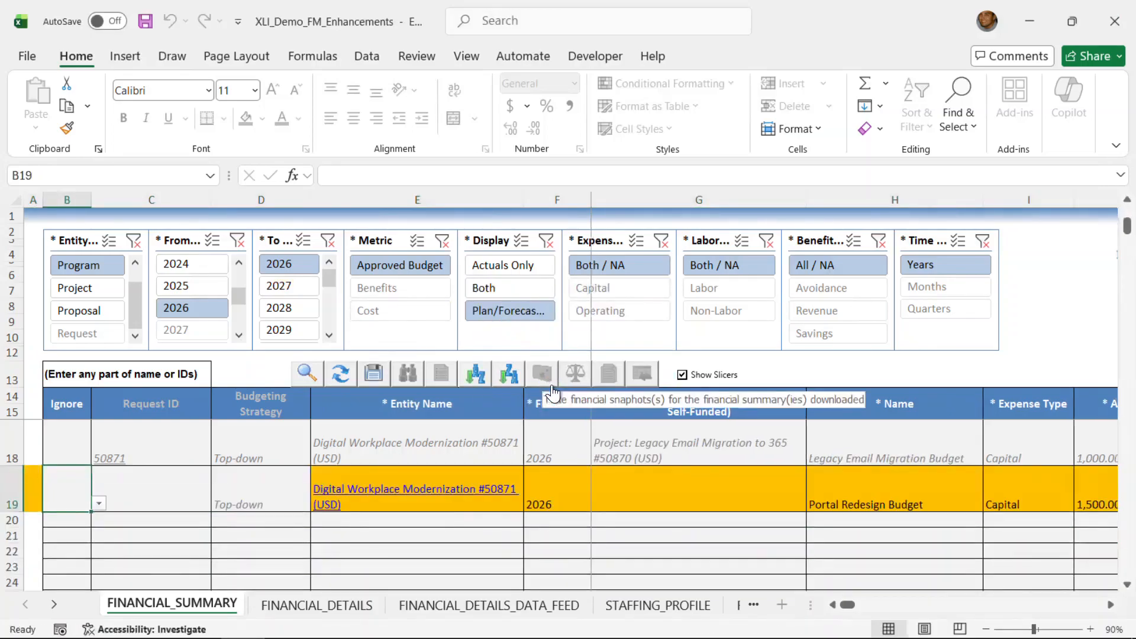
{"action": "left_click", "coordinate": [681, 483]}
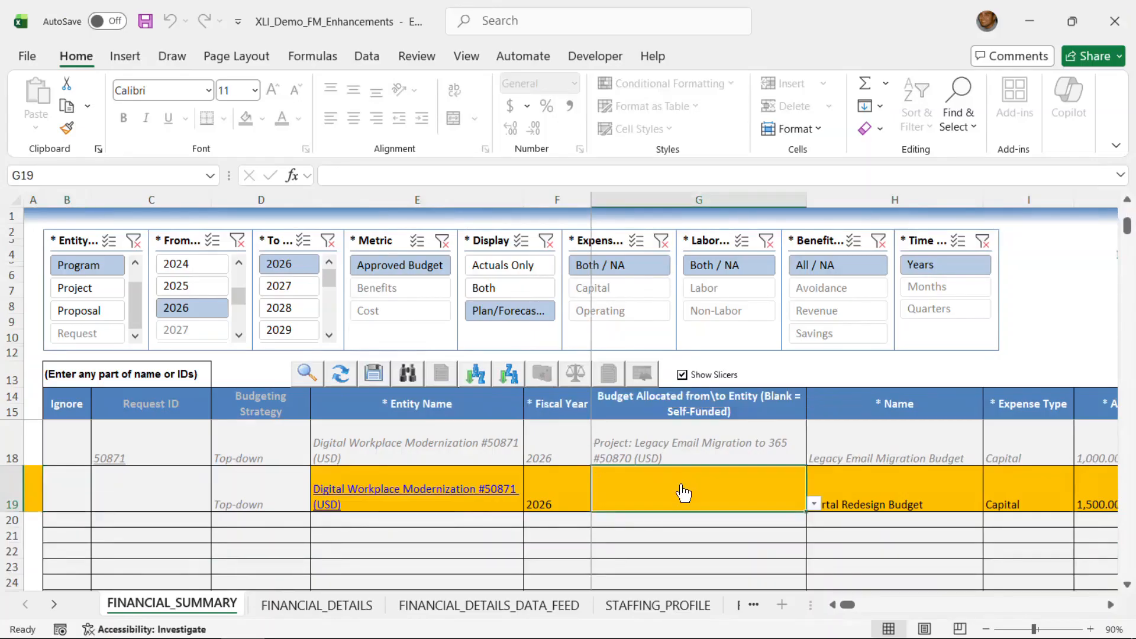
{"action": "left_click", "coordinate": [815, 503]}
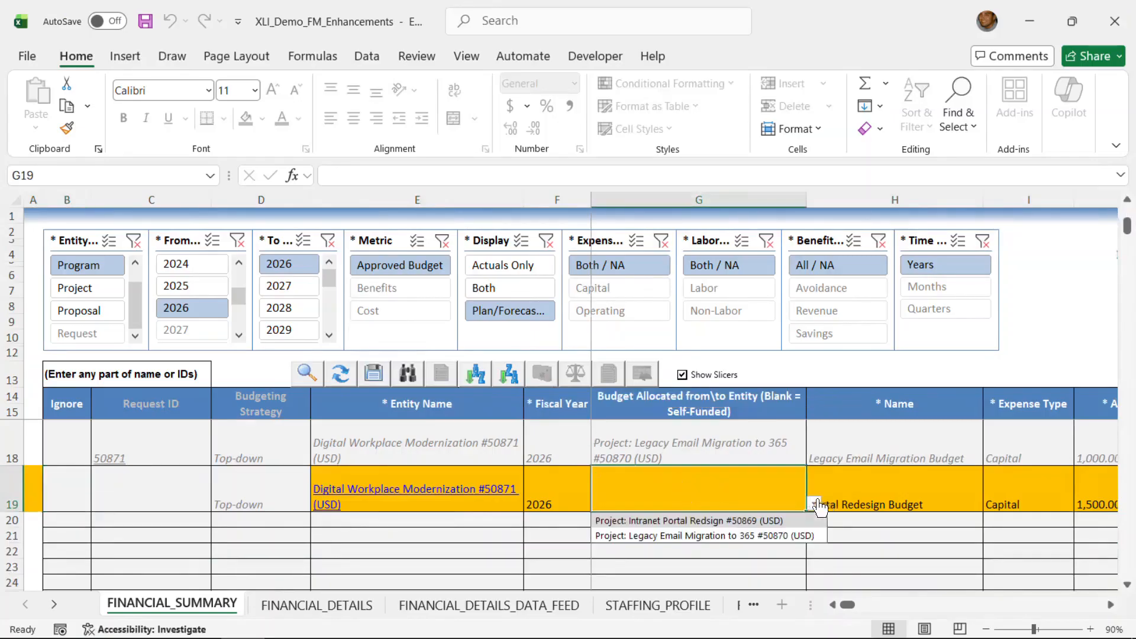
{"action": "left_click", "coordinate": [759, 521]}
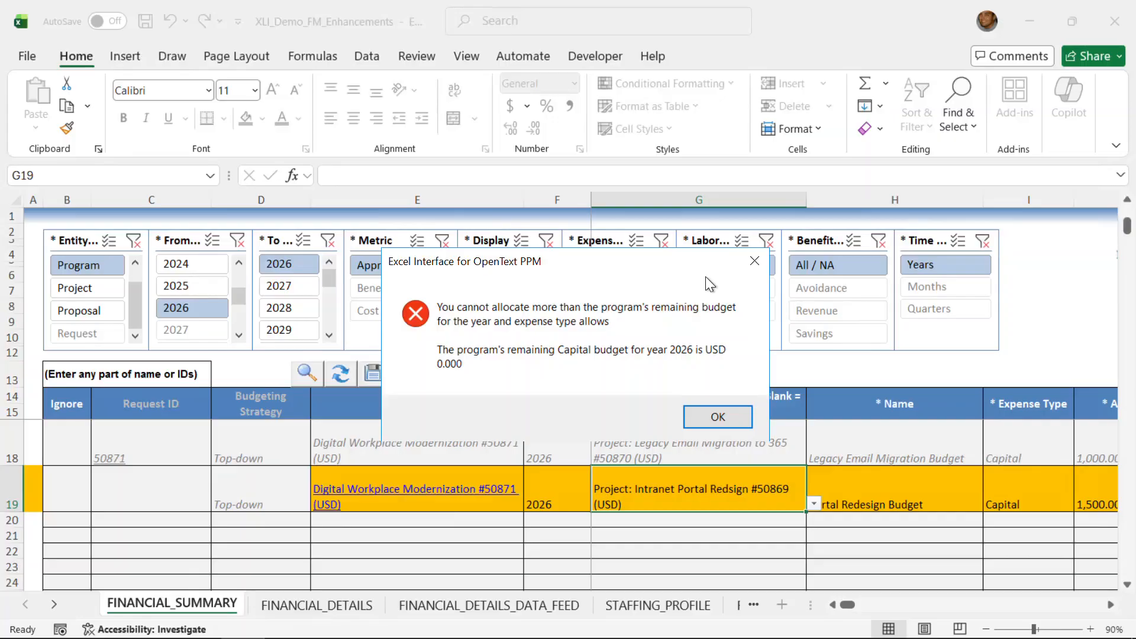
{"action": "left_click", "coordinate": [724, 415]}
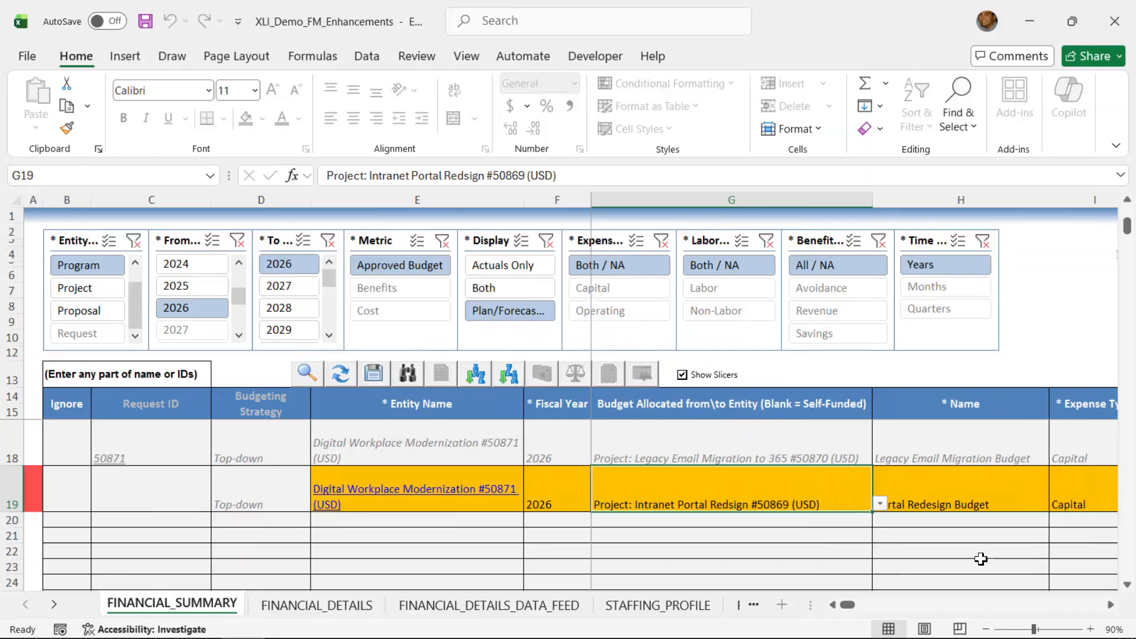
- Set the copied Portal Redesign Budget line's expense type to Operating
{"action": "left_click", "coordinate": [1096, 506]}
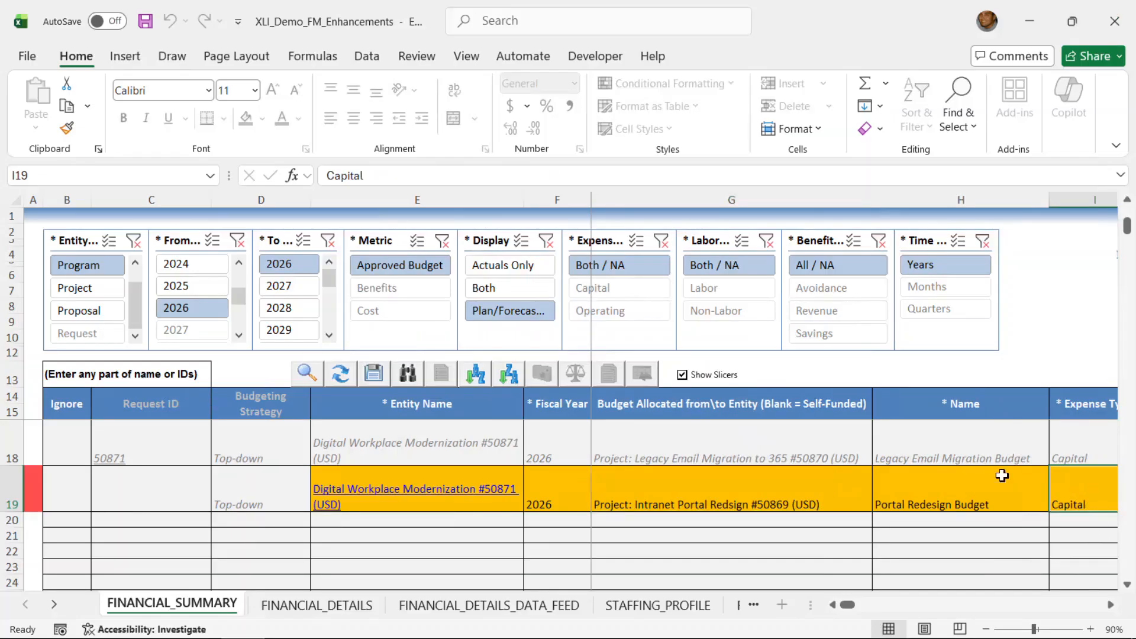
{"action": "left_click", "coordinate": [1111, 605]}
{"action": "left_click", "coordinate": [866, 505]}
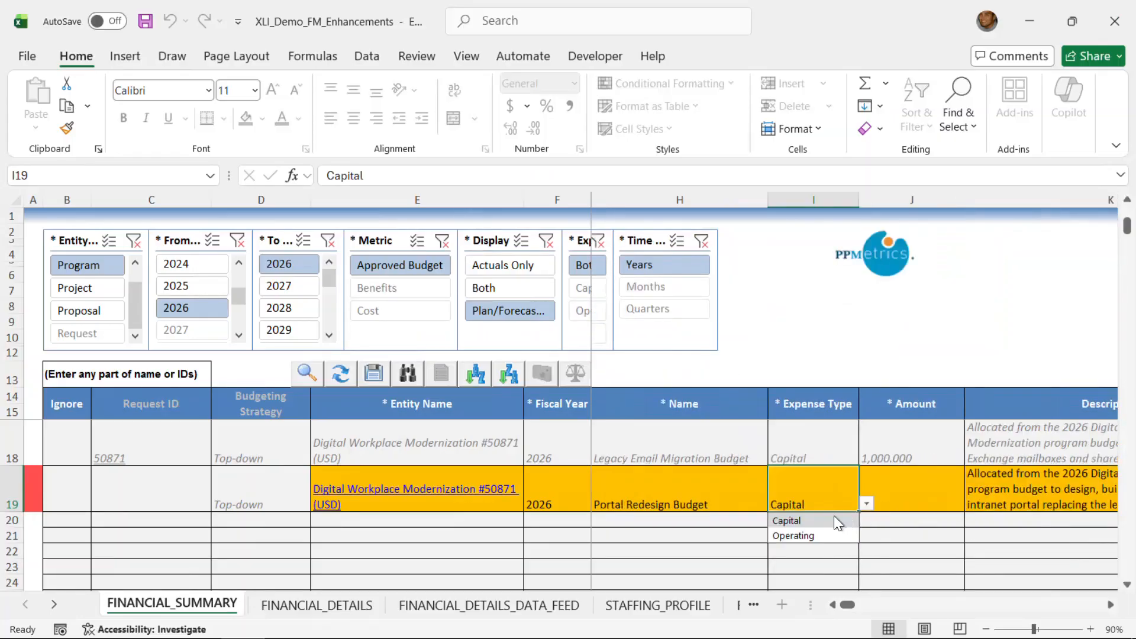
{"action": "left_click", "coordinate": [818, 535]}
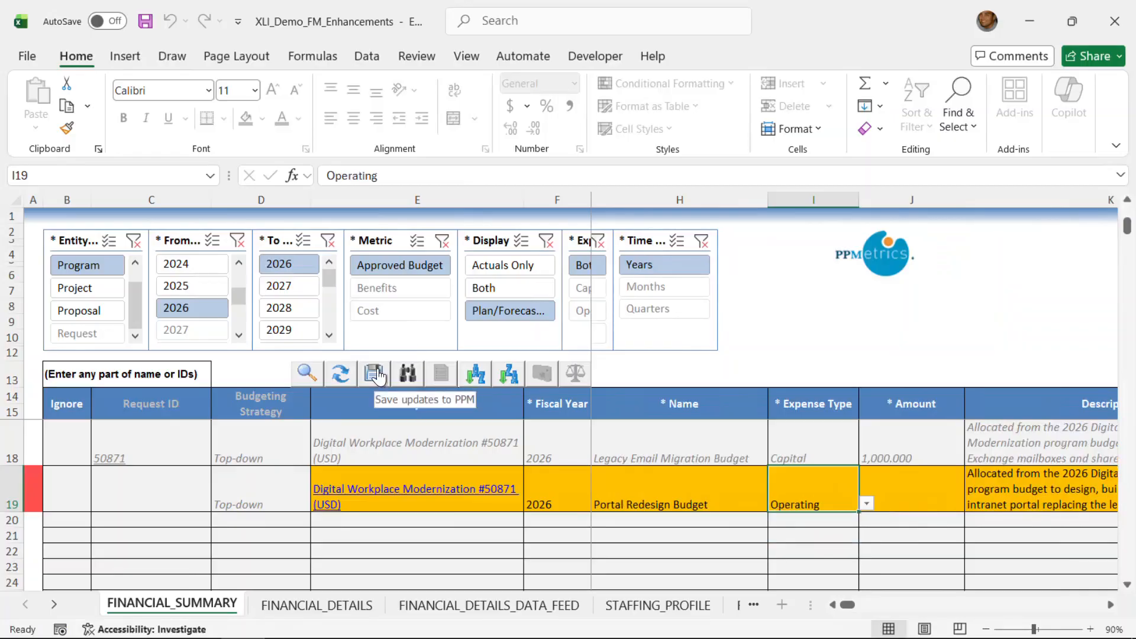
- Refresh the program's downloaded data, discarding the unsaved copied budget line
{"action": "left_click", "coordinate": [340, 375]}
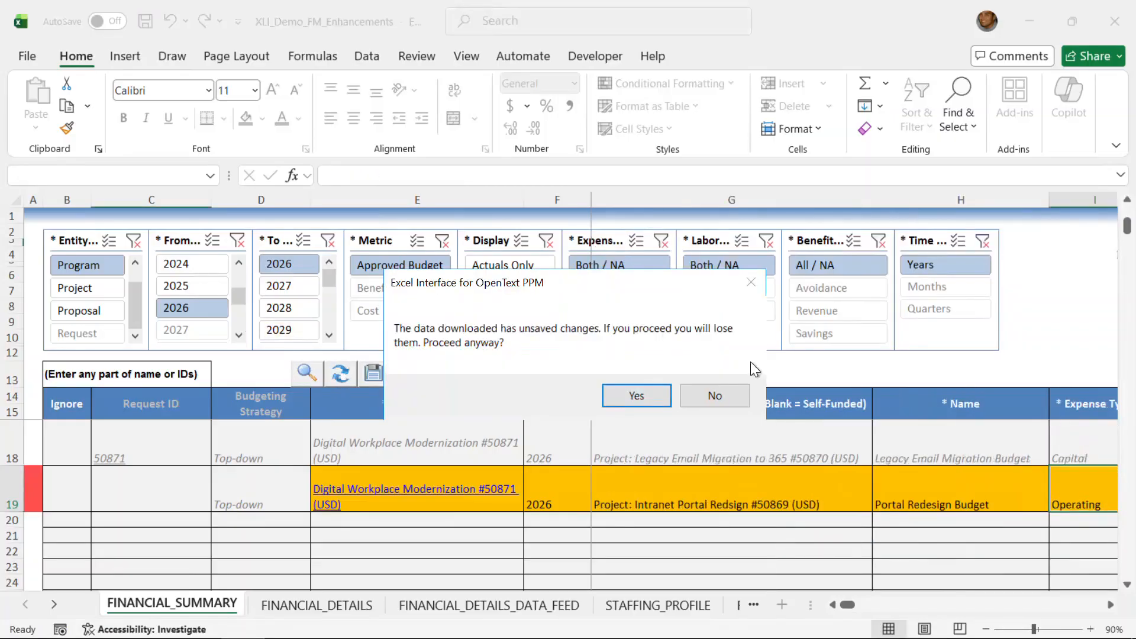
{"action": "left_click", "coordinate": [638, 396]}
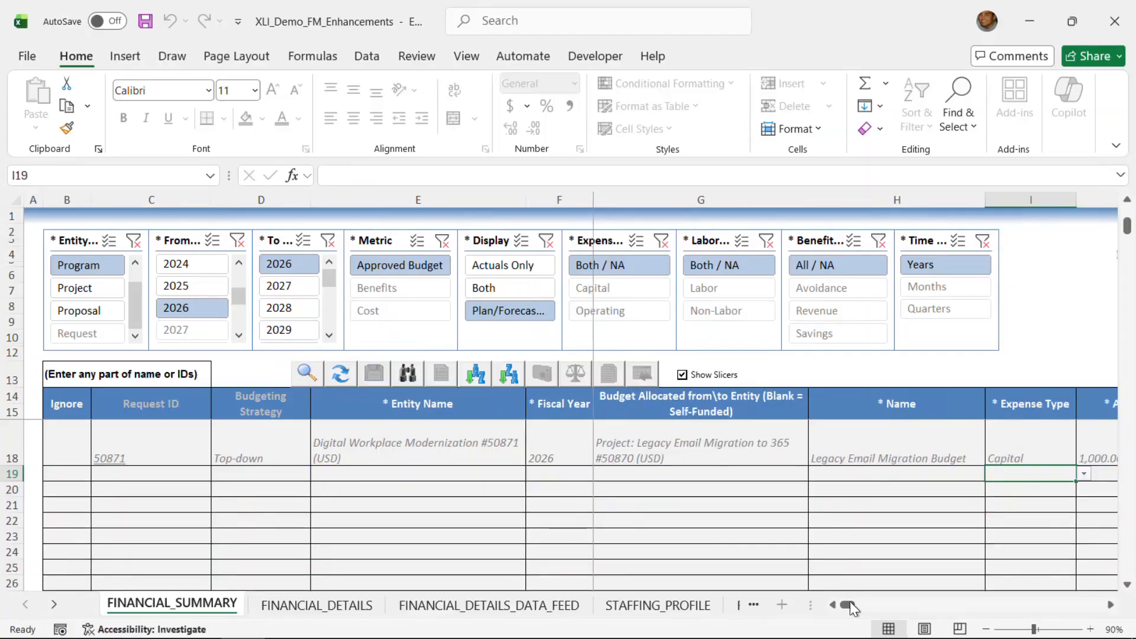
{"action": "scroll", "coordinate": [852, 565], "scroll_direction": "up", "scroll_amount": 2}
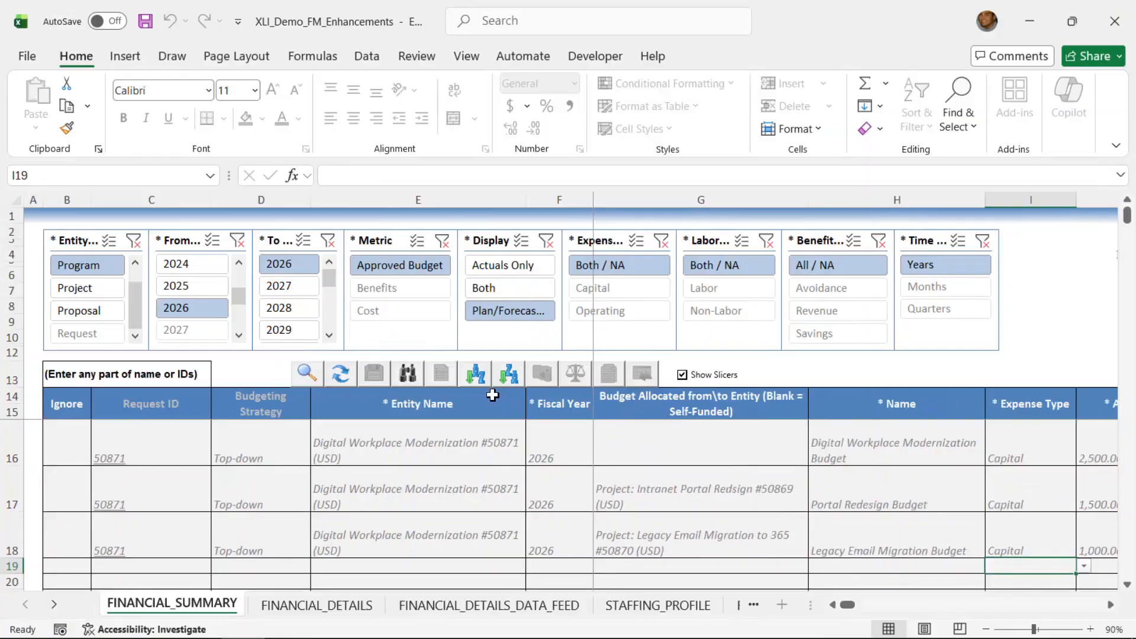
- Switch the entity type to Project and load the financial summaries for IDs 50869 and 50870
{"action": "left_click", "coordinate": [82, 287]}
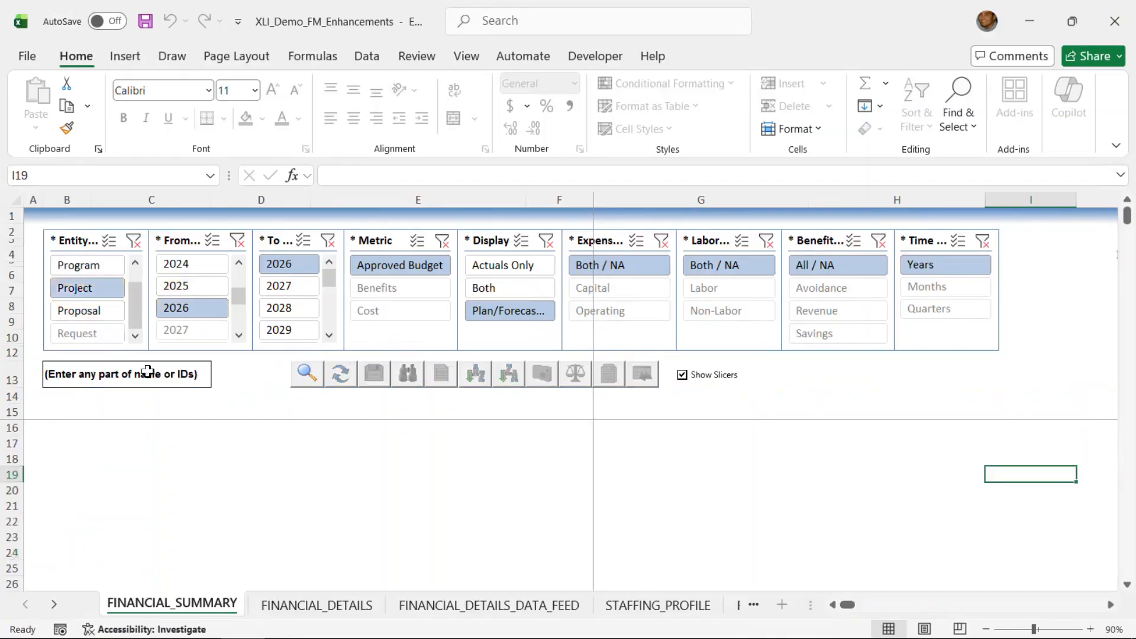
{"action": "left_click", "coordinate": [128, 373]}
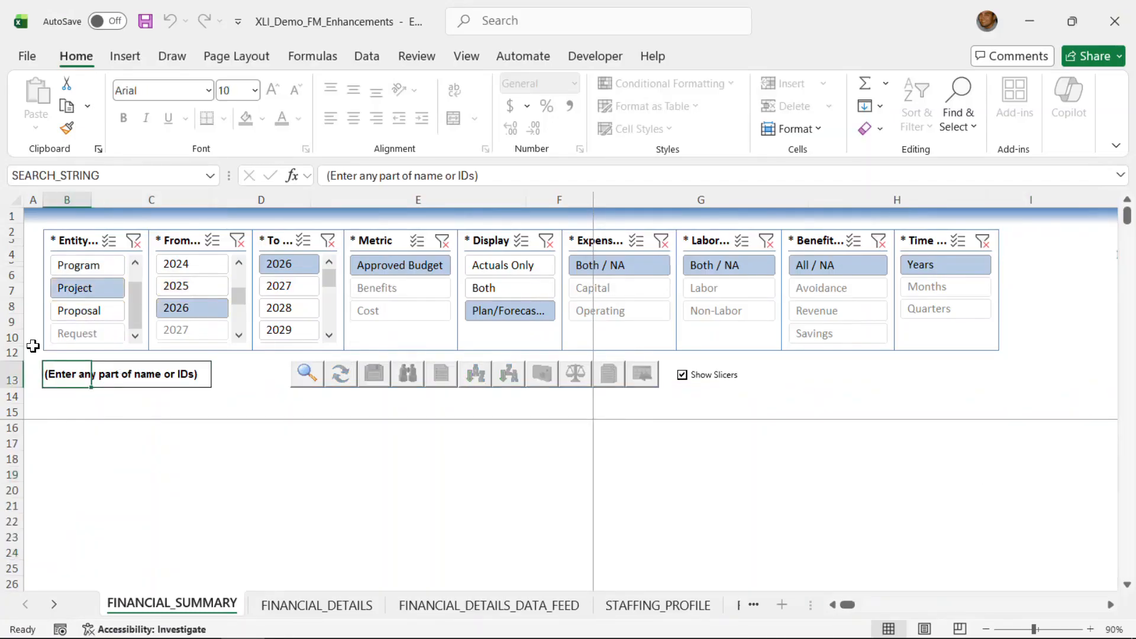
{"action": "type", "text": "50"}
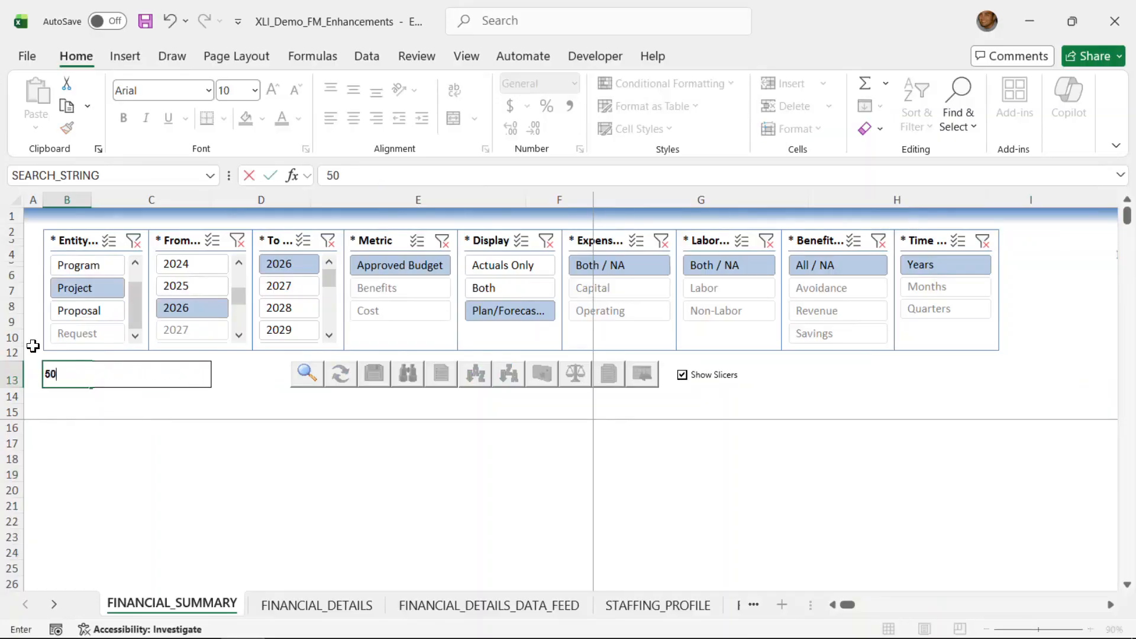
{"action": "type", "text": "869, 508"}
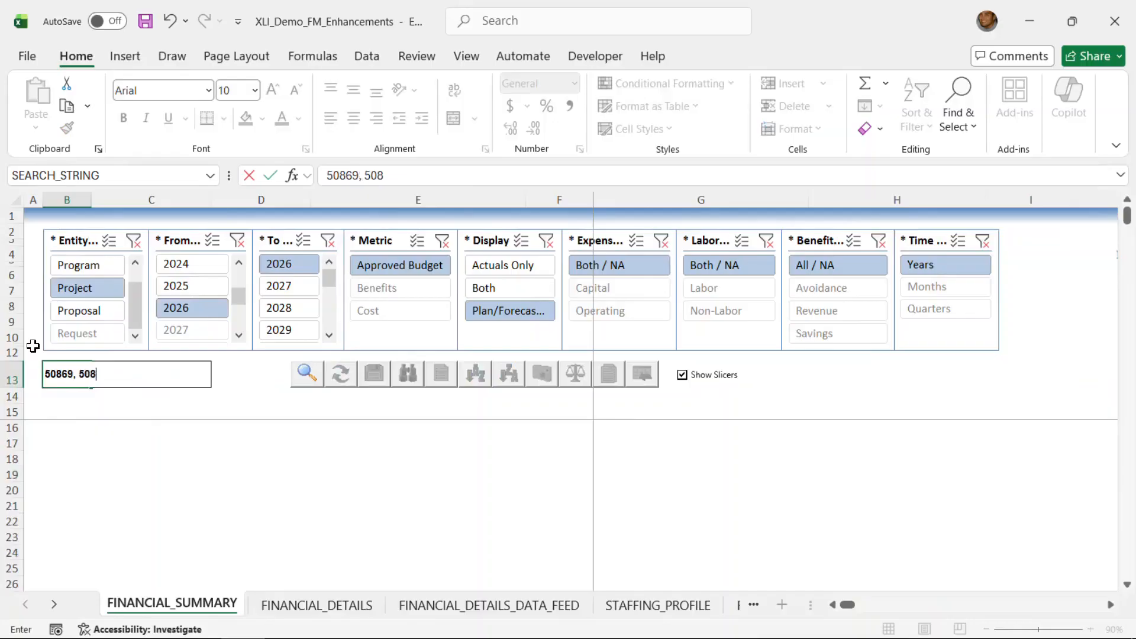
{"action": "type", "text": "70"}
{"action": "left_click", "coordinate": [306, 374]}
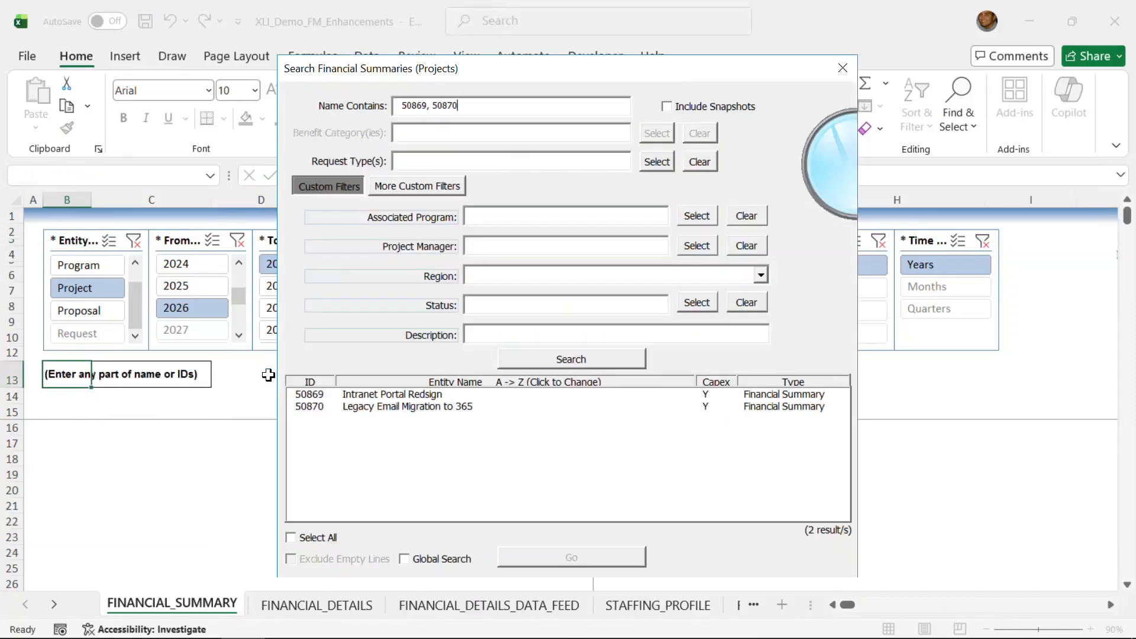
{"action": "left_click", "coordinate": [324, 538]}
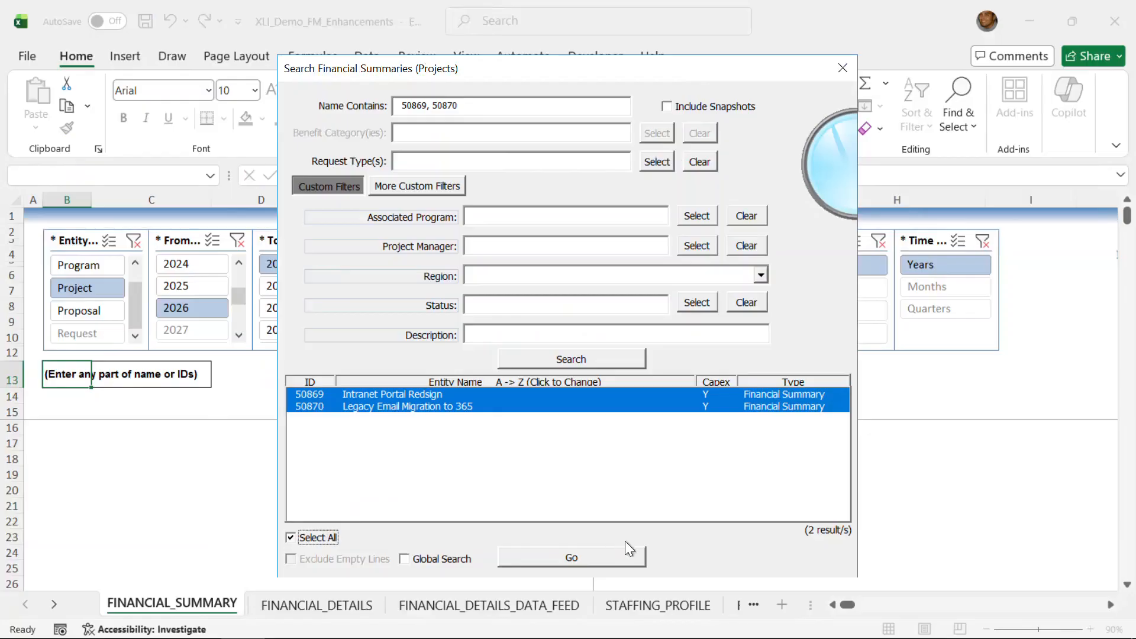
{"action": "left_click", "coordinate": [606, 555]}
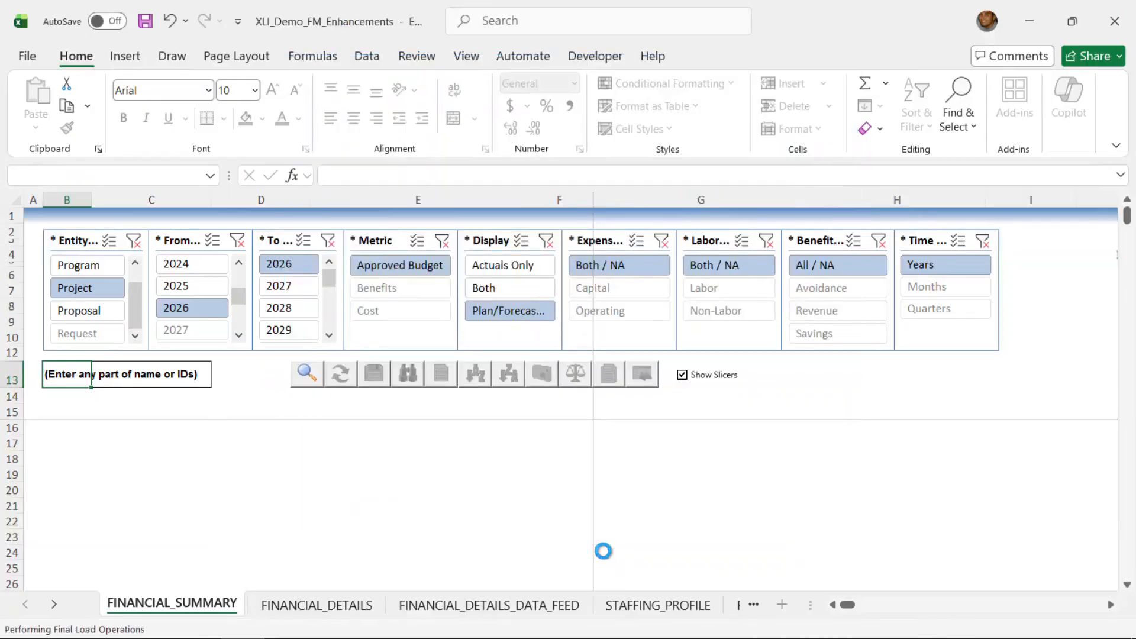
- Examine the two projects' budget lines, including the amount, self-funded, allocated/received and budget line type columns
{"action": "left_click", "coordinate": [1128, 585]}
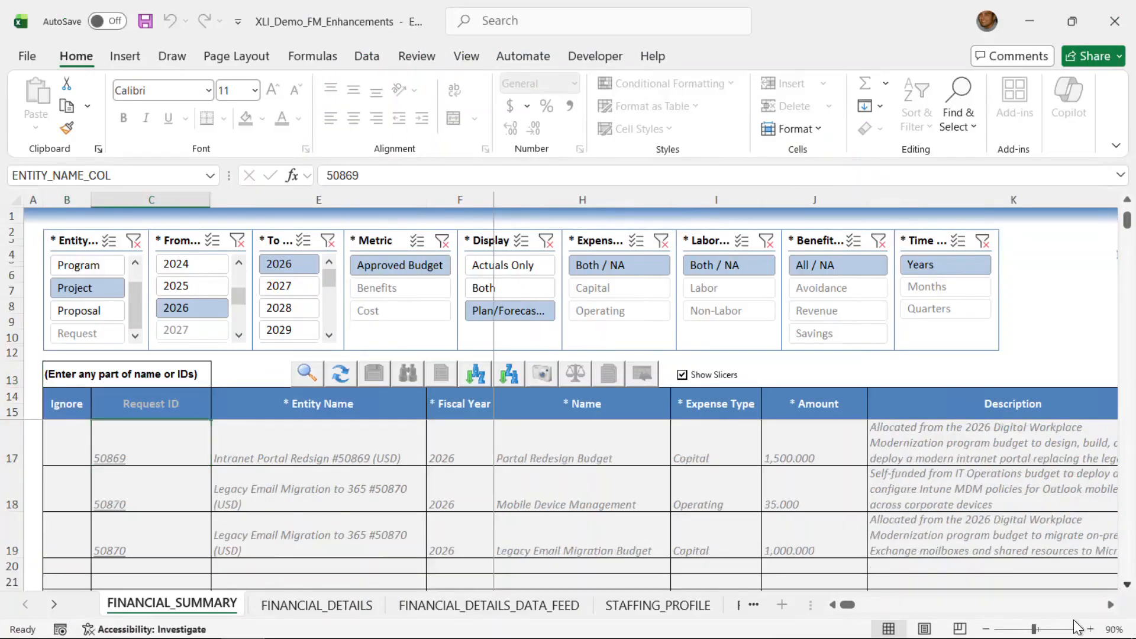
{"action": "left_click", "coordinate": [1111, 607]}
{"action": "left_click", "coordinate": [1111, 607]}
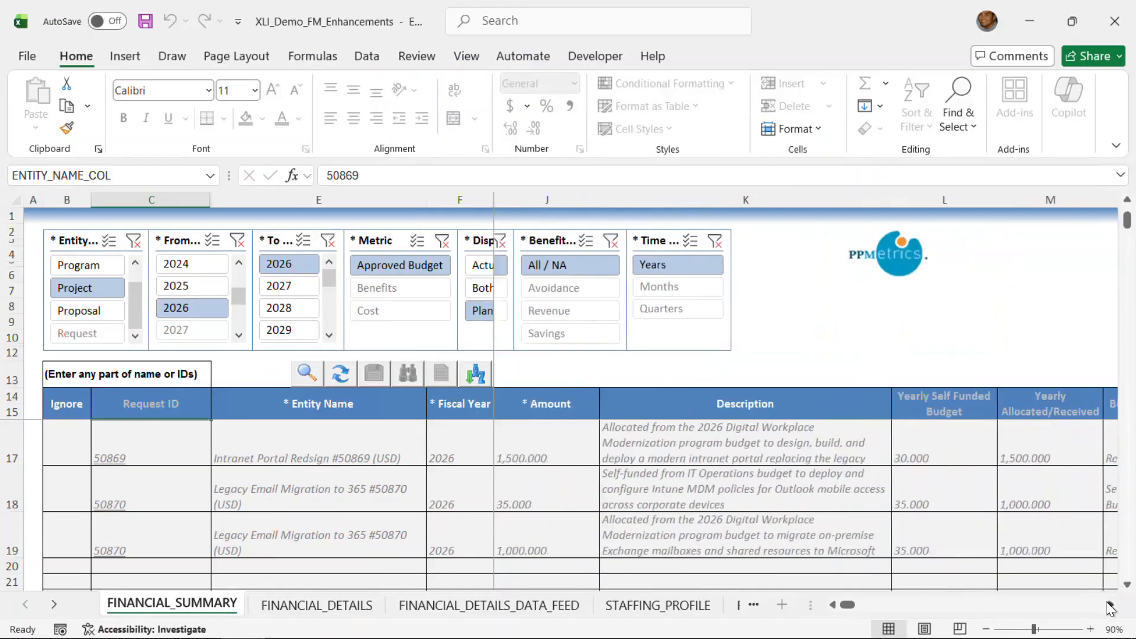
{"action": "left_click", "coordinate": [1111, 607]}
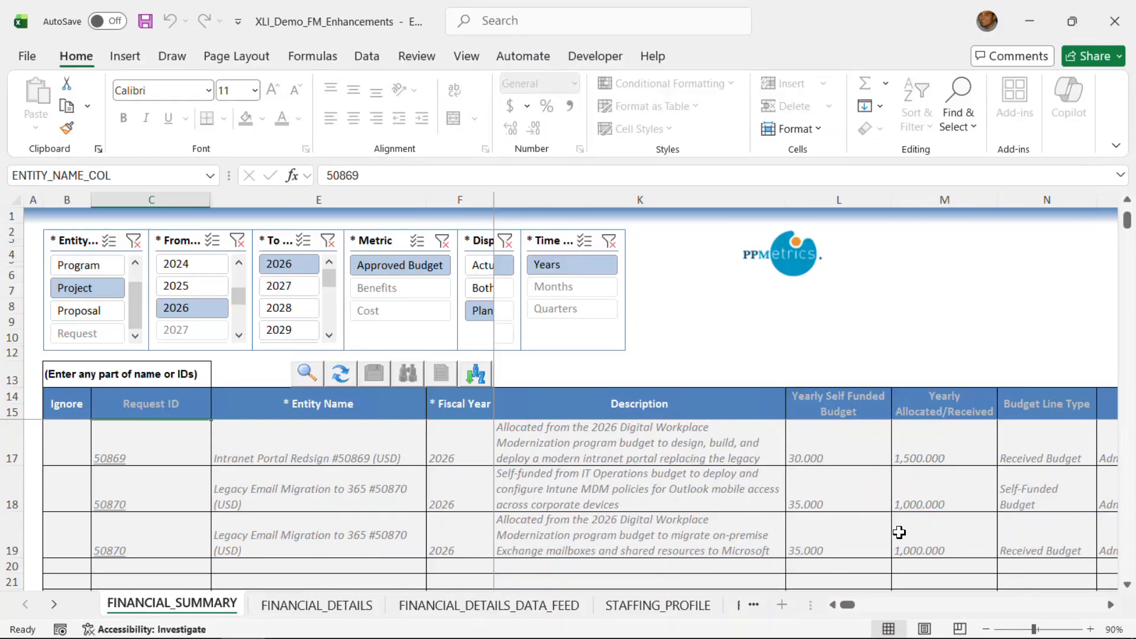
{"action": "left_click", "coordinate": [832, 604]}
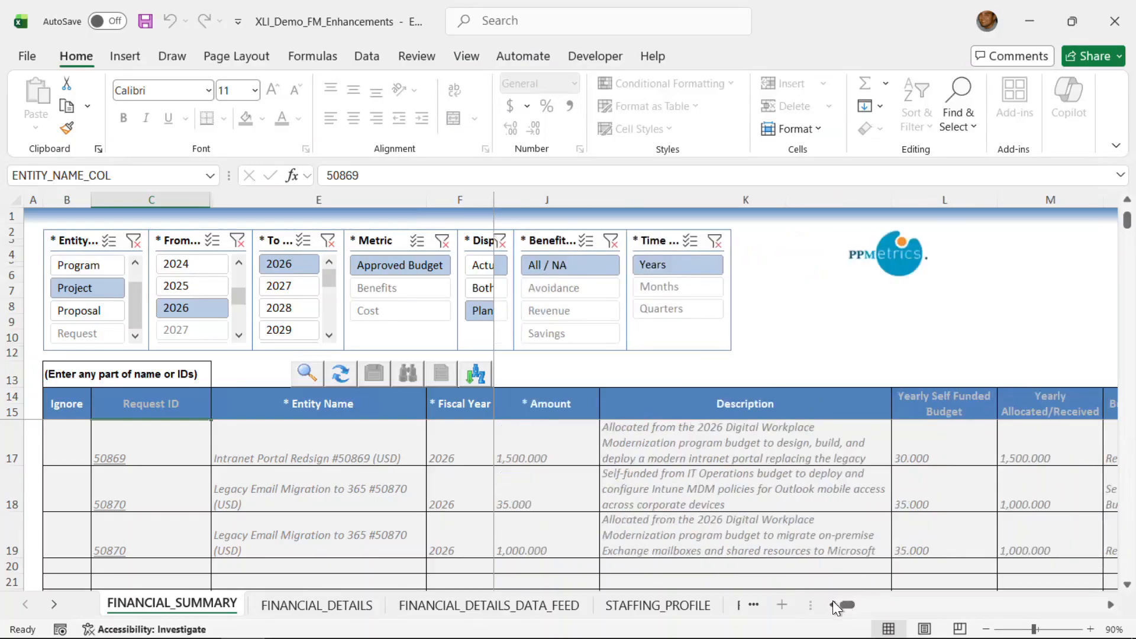
- Review the names, expense types, descriptions and budget line types of the approved budget lines for projects 50869 and 50870
{"action": "left_click", "coordinate": [832, 604]}
{"action": "left_click", "coordinate": [833, 605]}
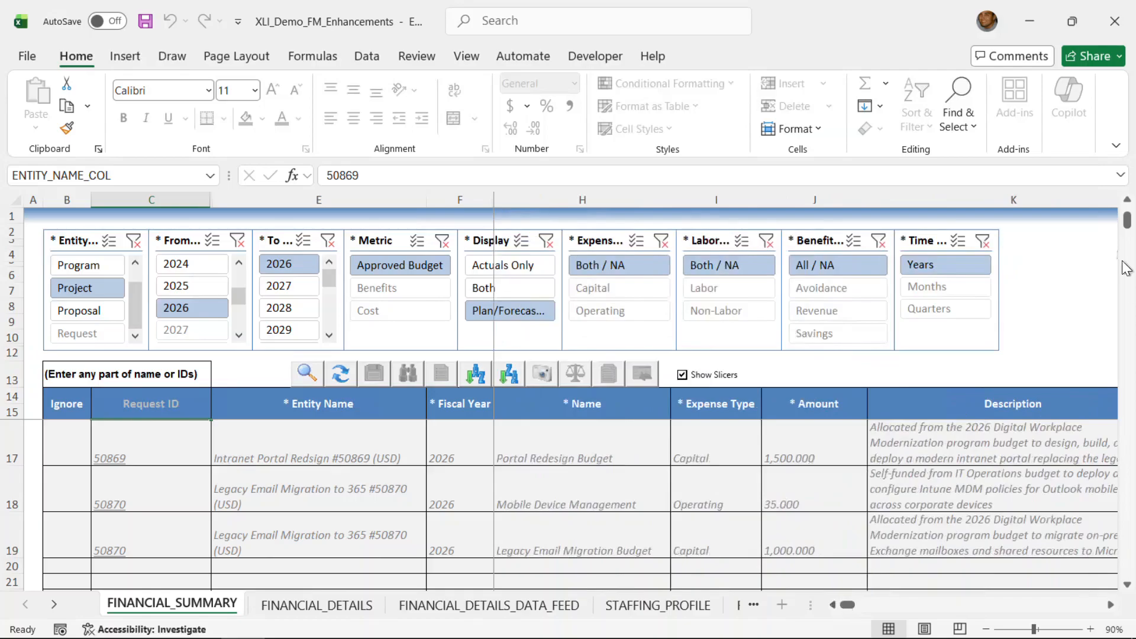
{"action": "left_click", "coordinate": [1126, 201]}
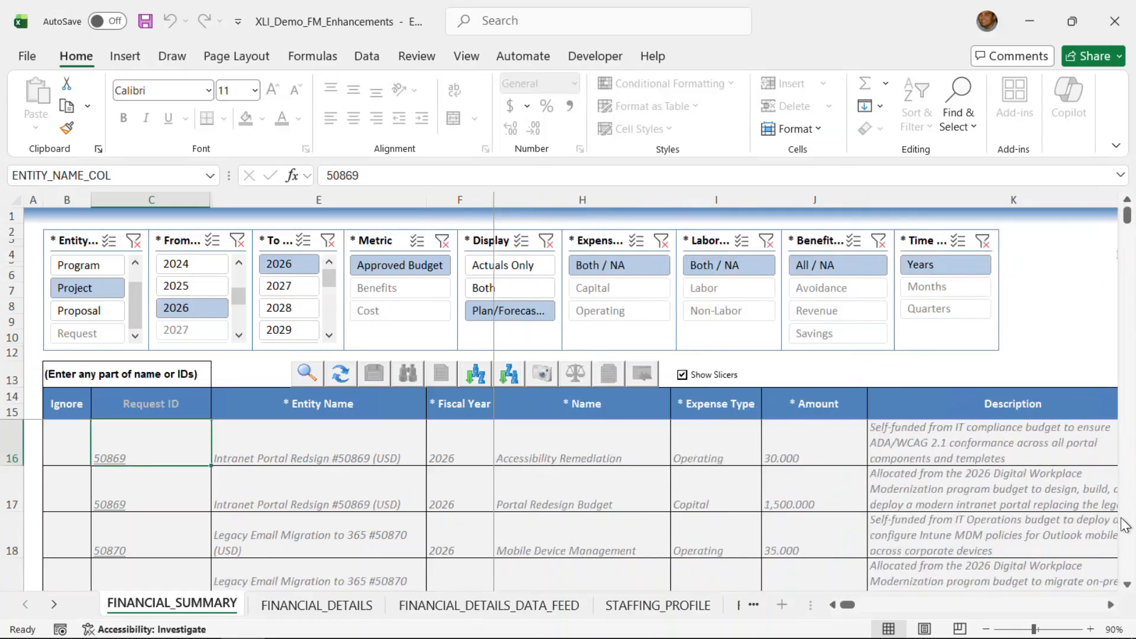
{"action": "left_click", "coordinate": [1110, 604]}
{"action": "left_click", "coordinate": [1111, 604]}
{"action": "left_click", "coordinate": [1110, 605]}
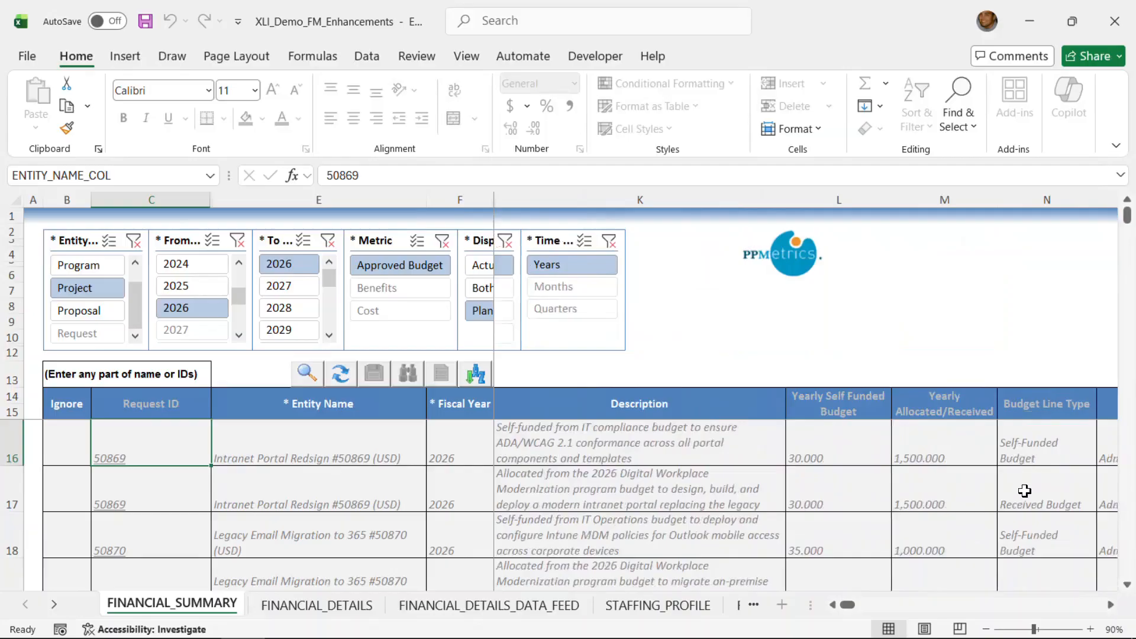
{"action": "left_click_drag", "start_coordinate": [844, 604], "coordinate": [835, 602]}
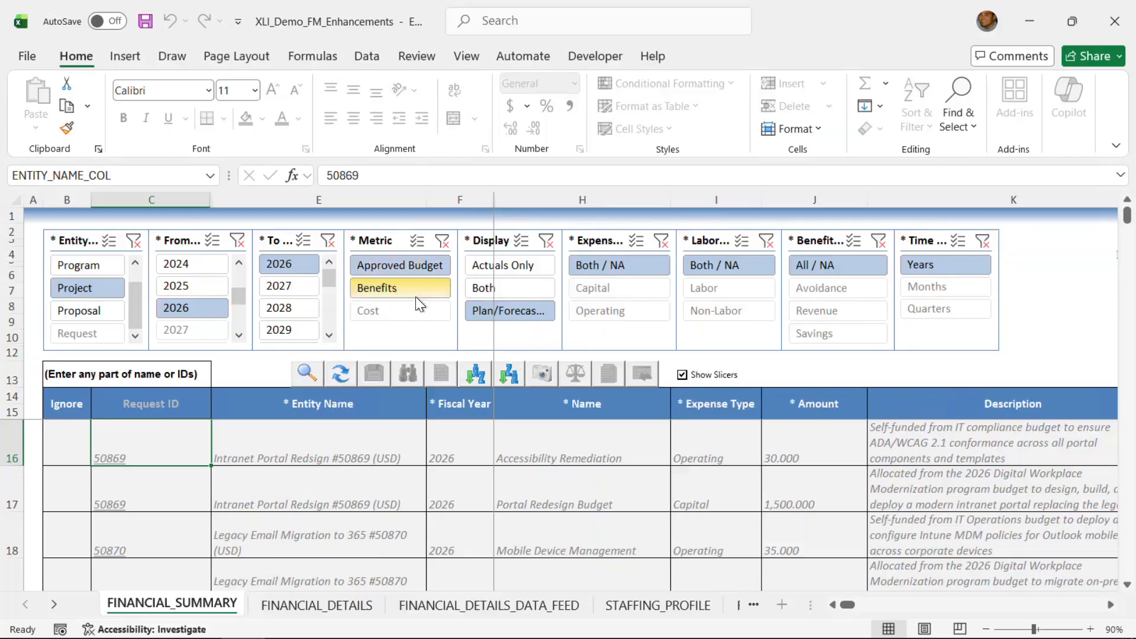
- Load the two projects' 2026 monthly costs by switching the metric to Cost and displaying both plan and actuals
{"action": "left_click", "coordinate": [406, 309]}
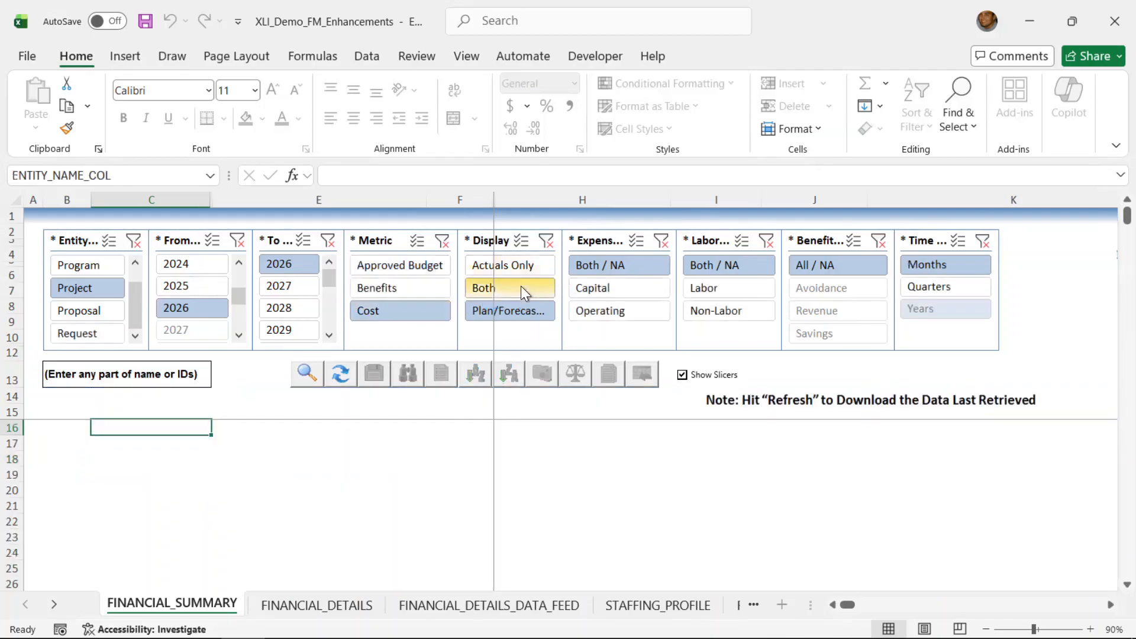
{"action": "left_click", "coordinate": [521, 286]}
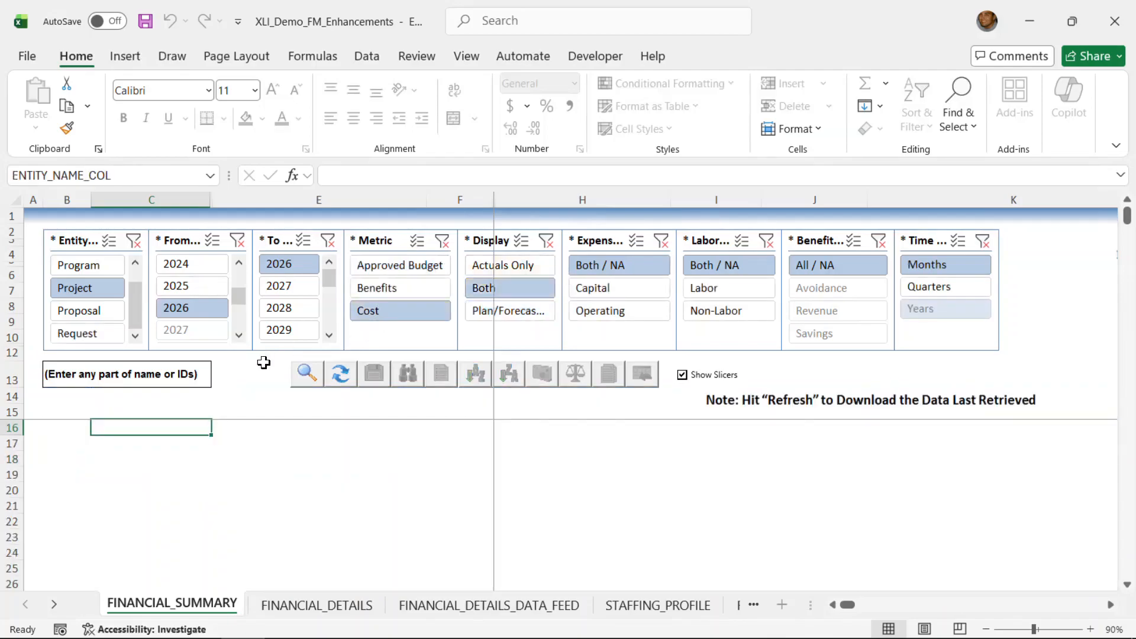
{"action": "left_click", "coordinate": [341, 373]}
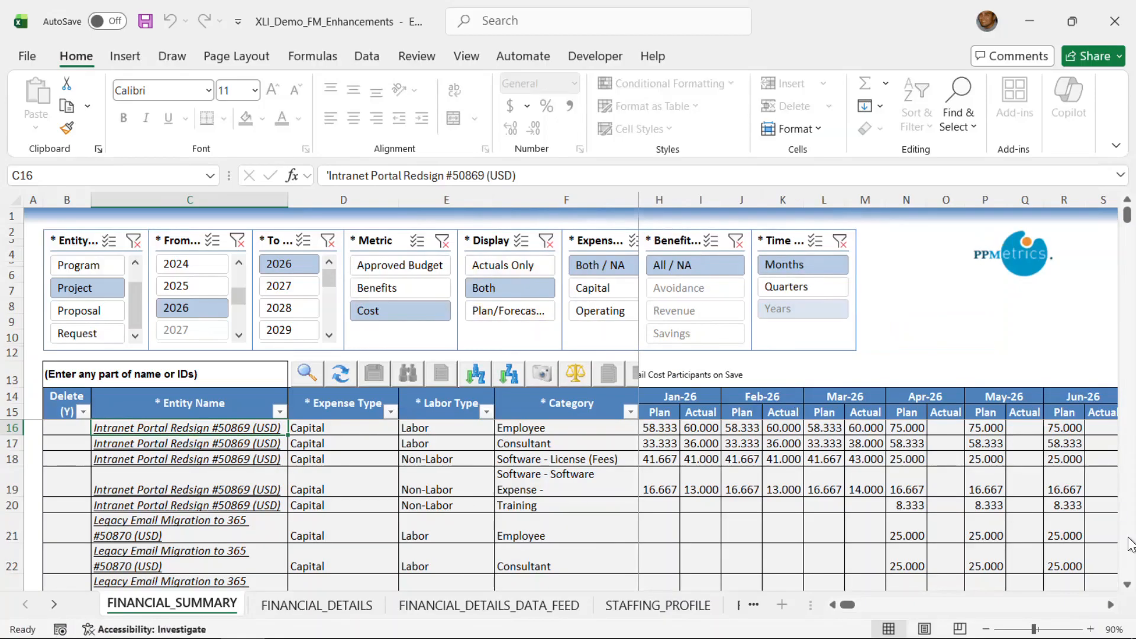
- Enter a January 2026 plan of 10 and actual of 12 on the capital Employee line of Legacy Email Migration to 365
{"action": "left_click", "coordinate": [1127, 584]}
{"action": "left_click", "coordinate": [1128, 584]}
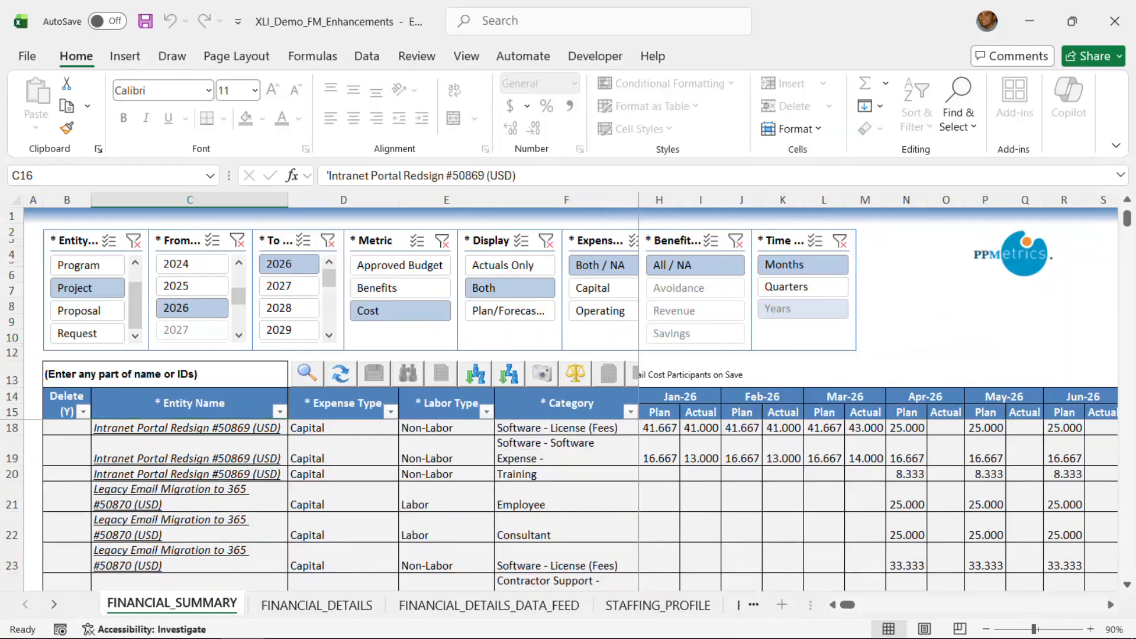
{"action": "left_click", "coordinate": [1128, 200]}
{"action": "left_click", "coordinate": [1127, 200]}
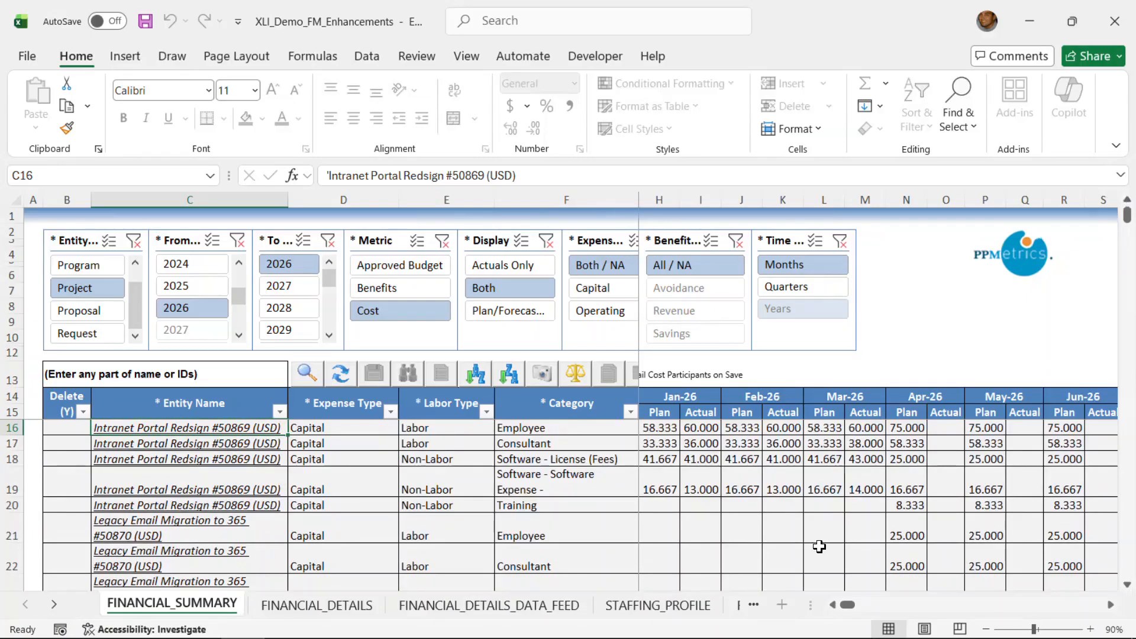
{"action": "left_click", "coordinate": [832, 604]}
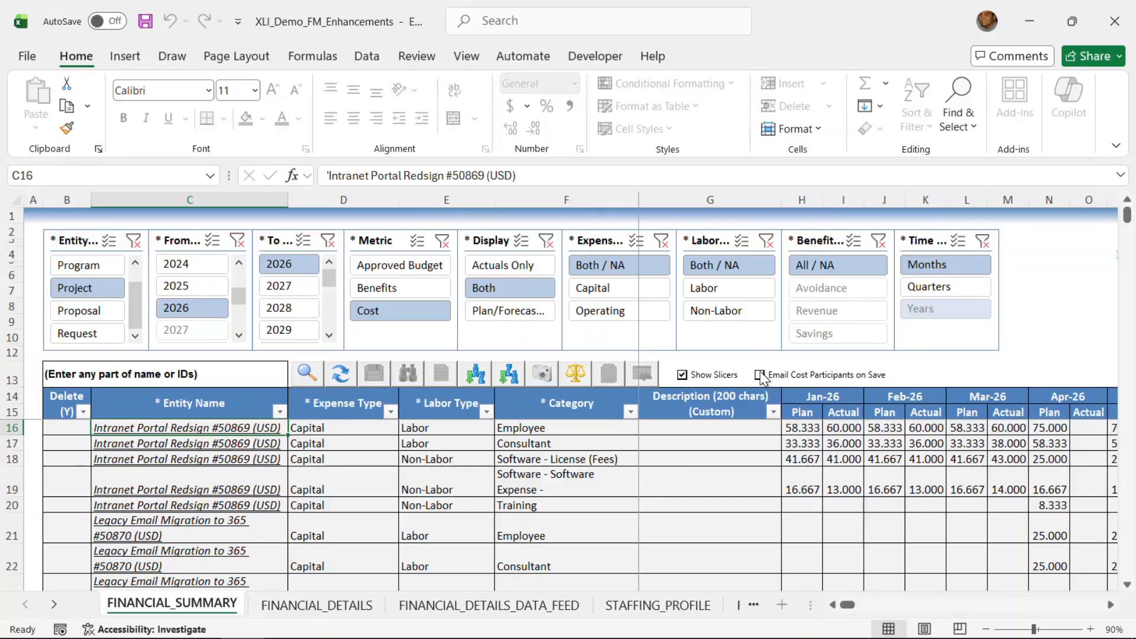
{"action": "left_click", "coordinate": [851, 519]}
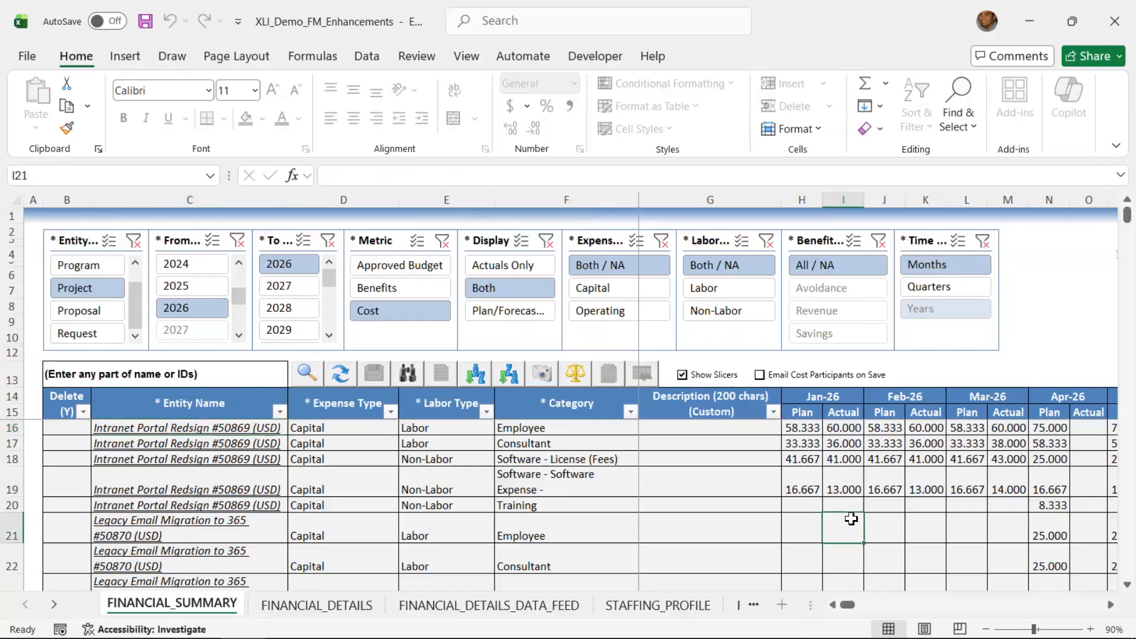
{"action": "left_click", "coordinate": [786, 527]}
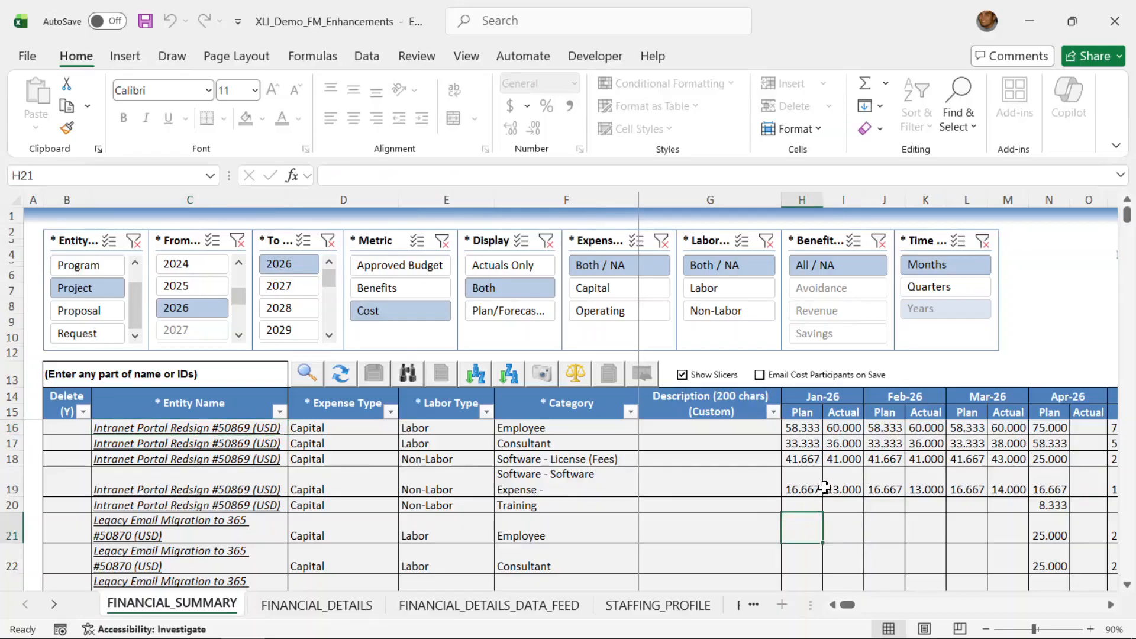
{"action": "type", "text": "10"}
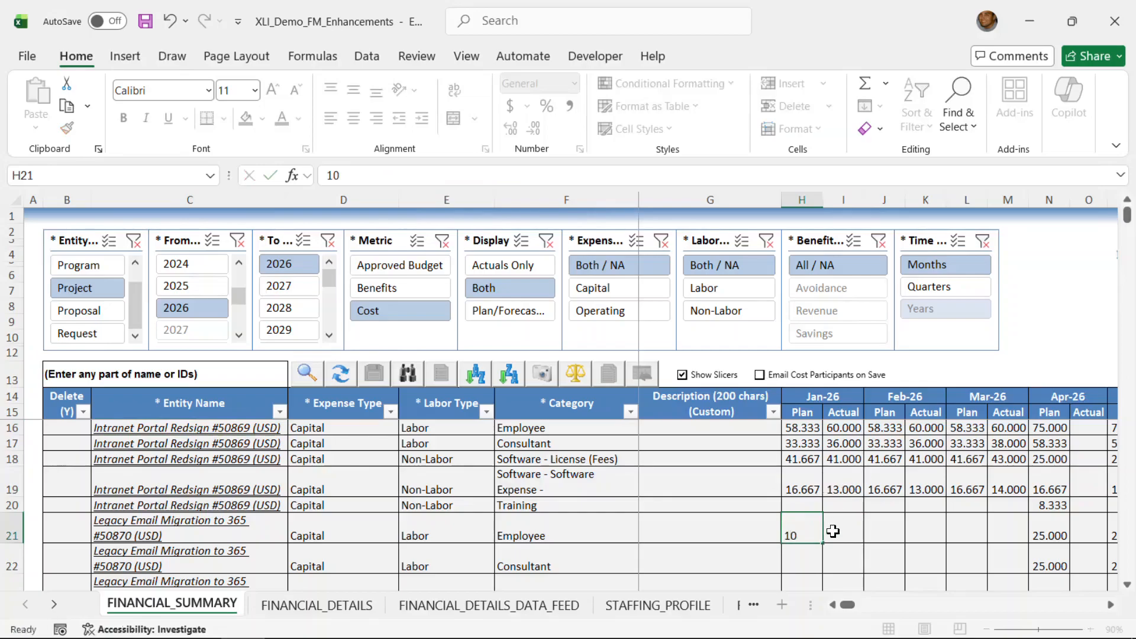
{"action": "left_click", "coordinate": [837, 531]}
{"action": "type", "text": "12"}
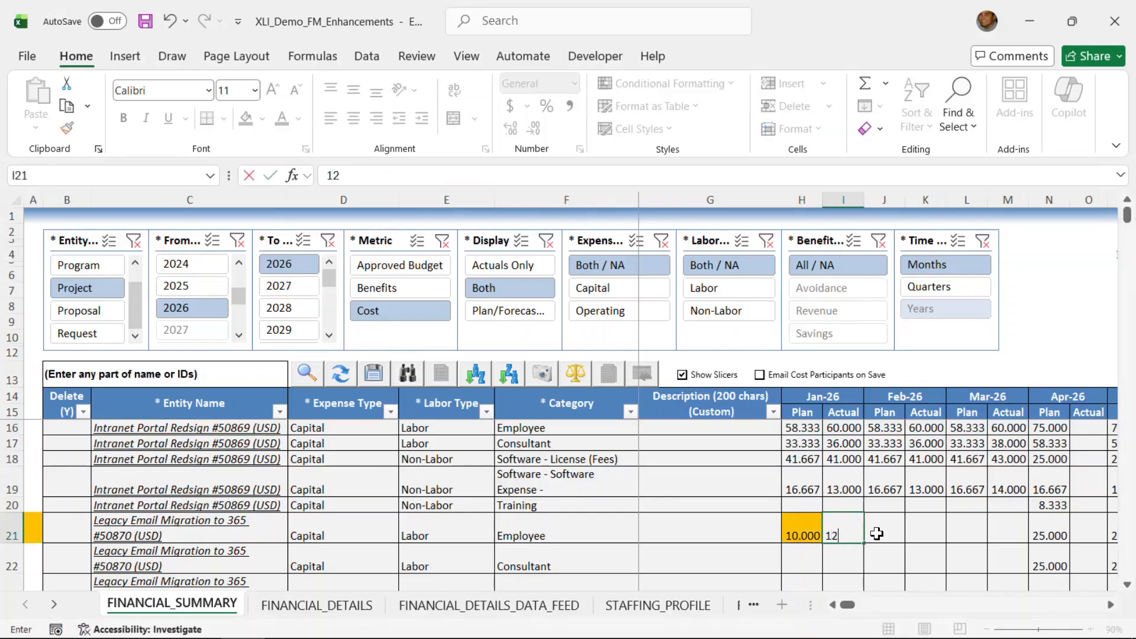
{"action": "left_click", "coordinate": [901, 528]}
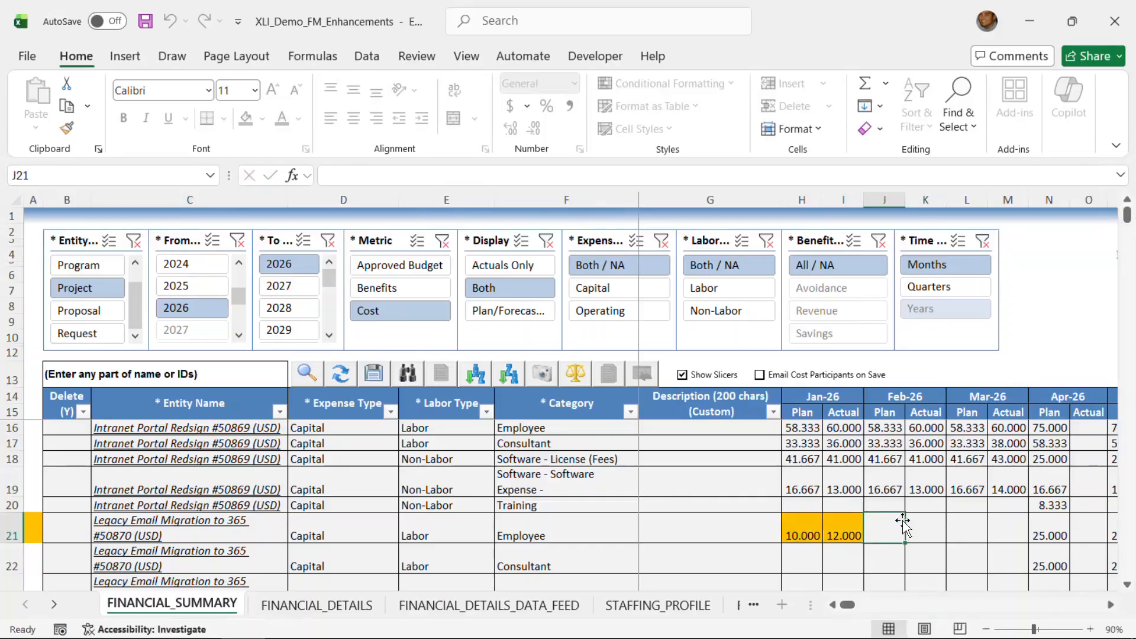
- Save the cost changes with e-mail notification to all listed cost participants, using the message "Updating manually because..."
{"action": "left_click", "coordinate": [760, 375]}
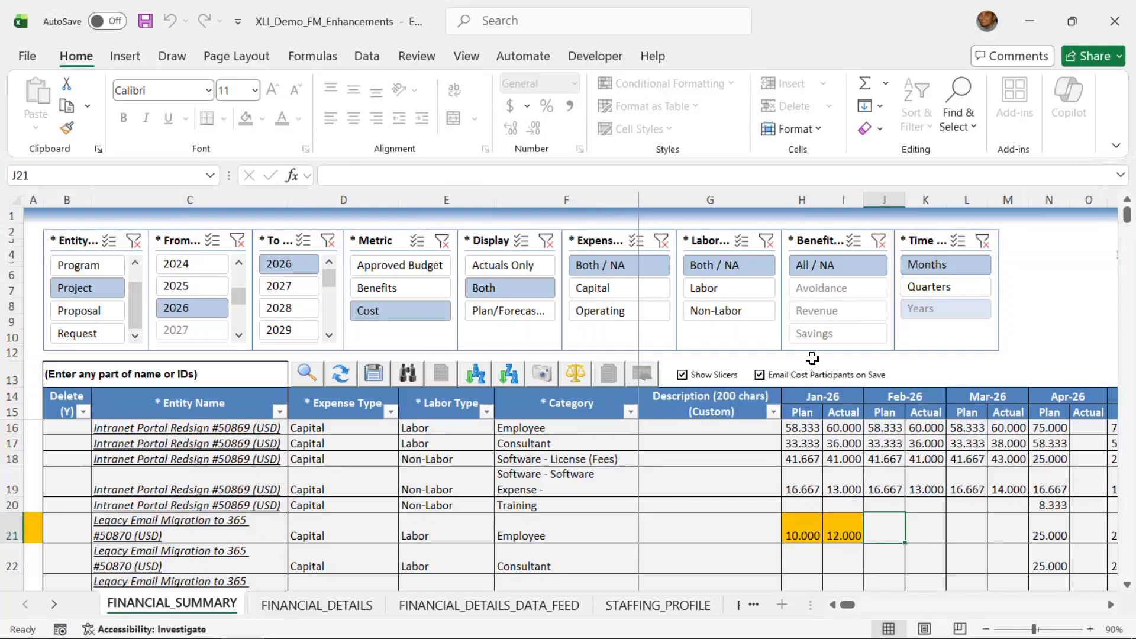
{"action": "left_click", "coordinate": [374, 374]}
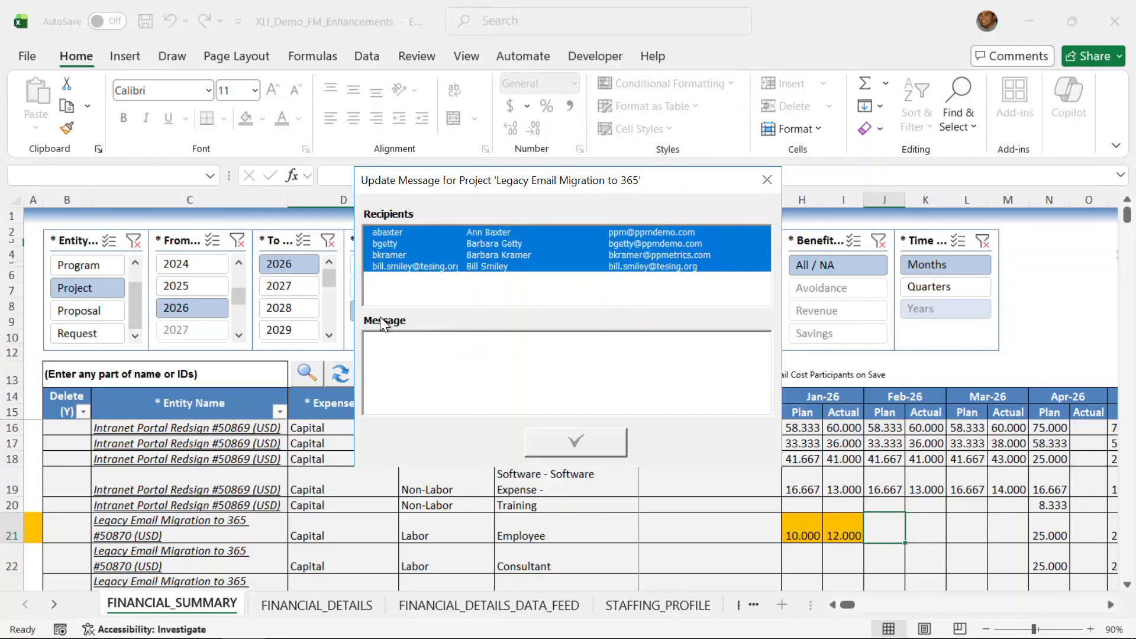
{"action": "left_click", "coordinate": [458, 354]}
{"action": "type", "text": "Updayro"}
{"action": "key", "text": "Num_Lock"}
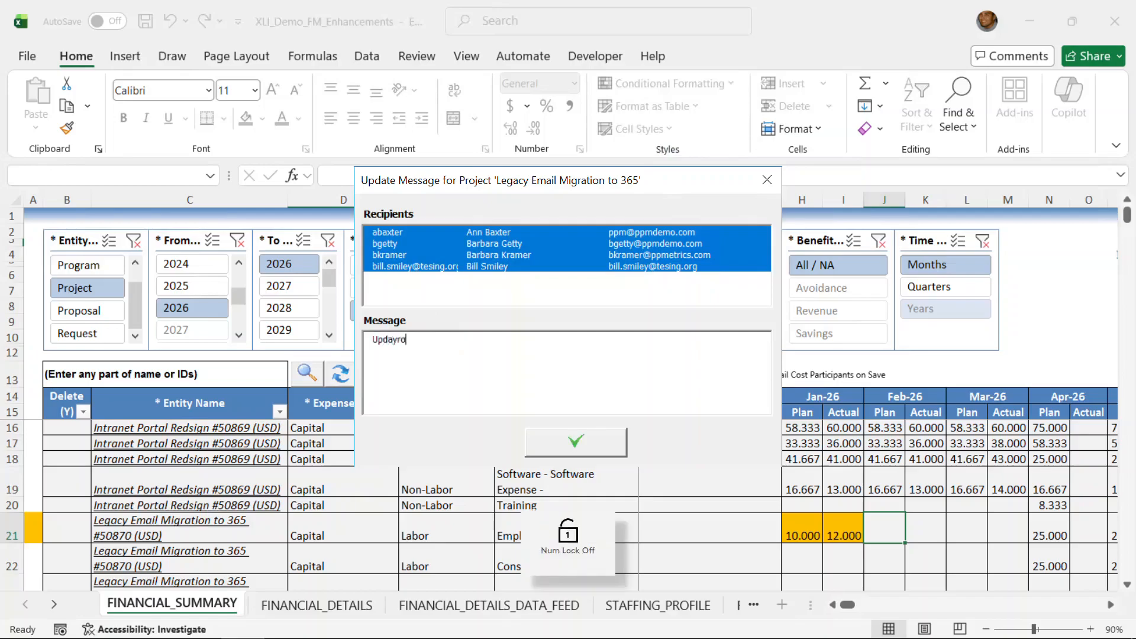
{"action": "key", "text": "BackSpace"}
{"action": "key", "text": "BackSpace"}
{"action": "key", "text": "BackSpace"}
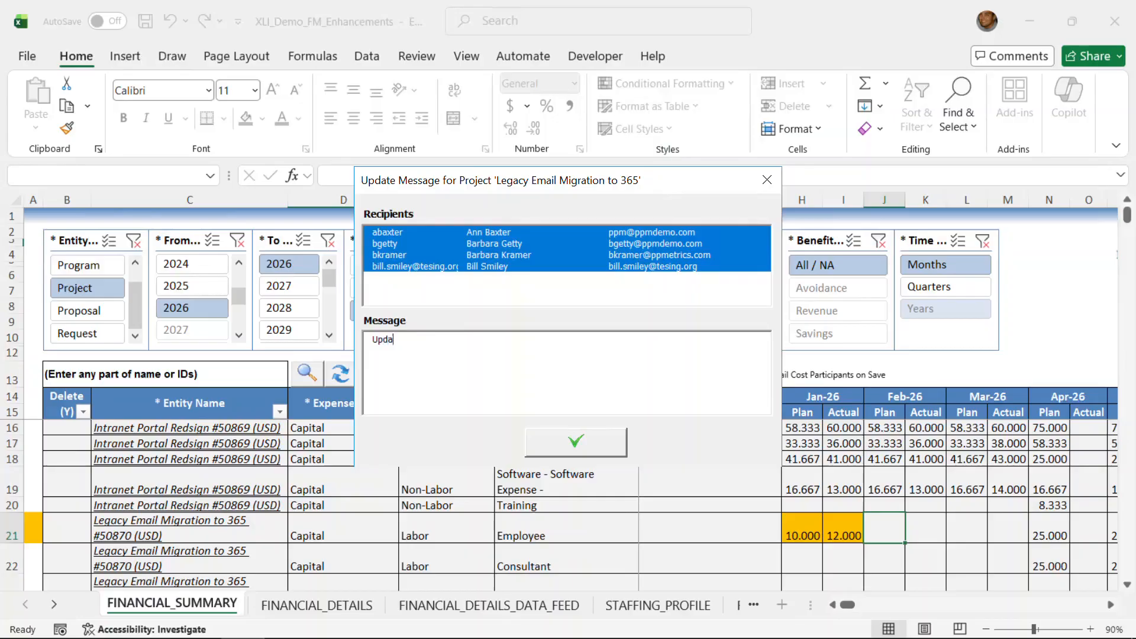
{"action": "type", "text": "ting manually becas"}
{"action": "key", "text": "BackSpace"}
{"action": "type", "text": "use"}
{"action": "type", "text": "..."}
{"action": "left_click", "coordinate": [570, 441]}
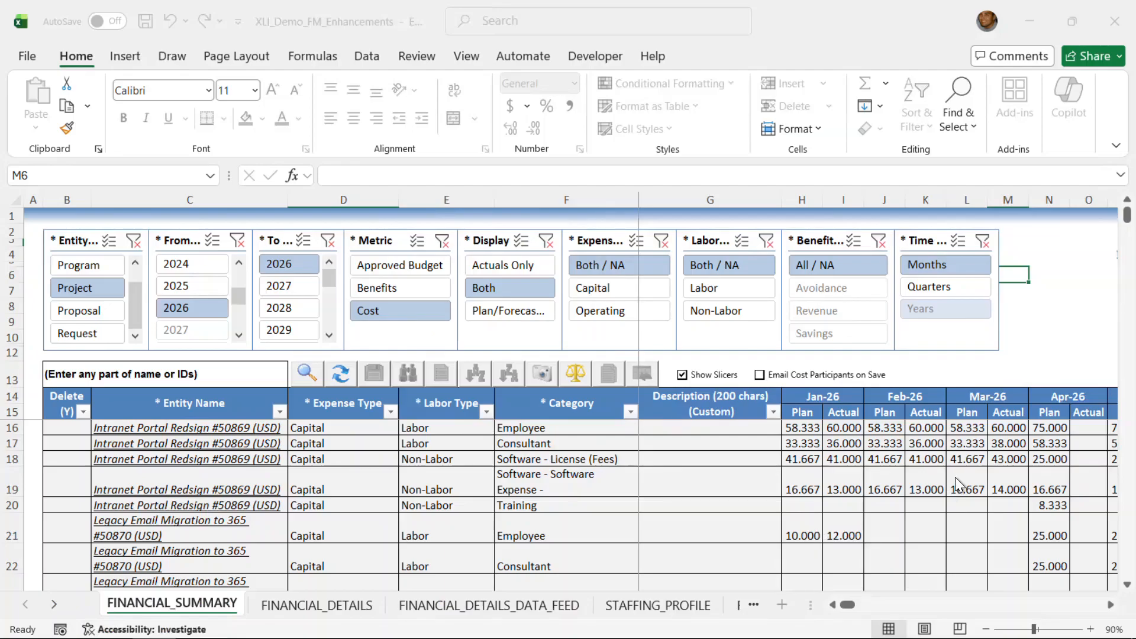
- Copy the January 2026 plan and actual values of the operating Training and Telecomm lines into the future blank periods
{"action": "left_click", "coordinate": [1127, 584]}
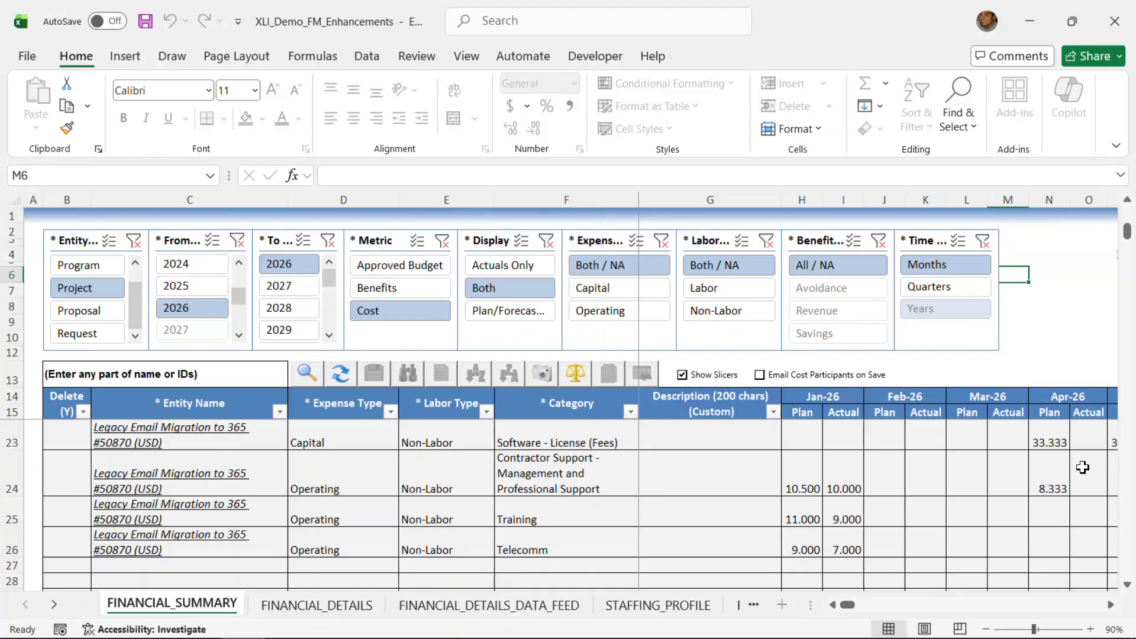
{"action": "left_click_drag", "start_coordinate": [811, 513], "coordinate": [837, 535]}
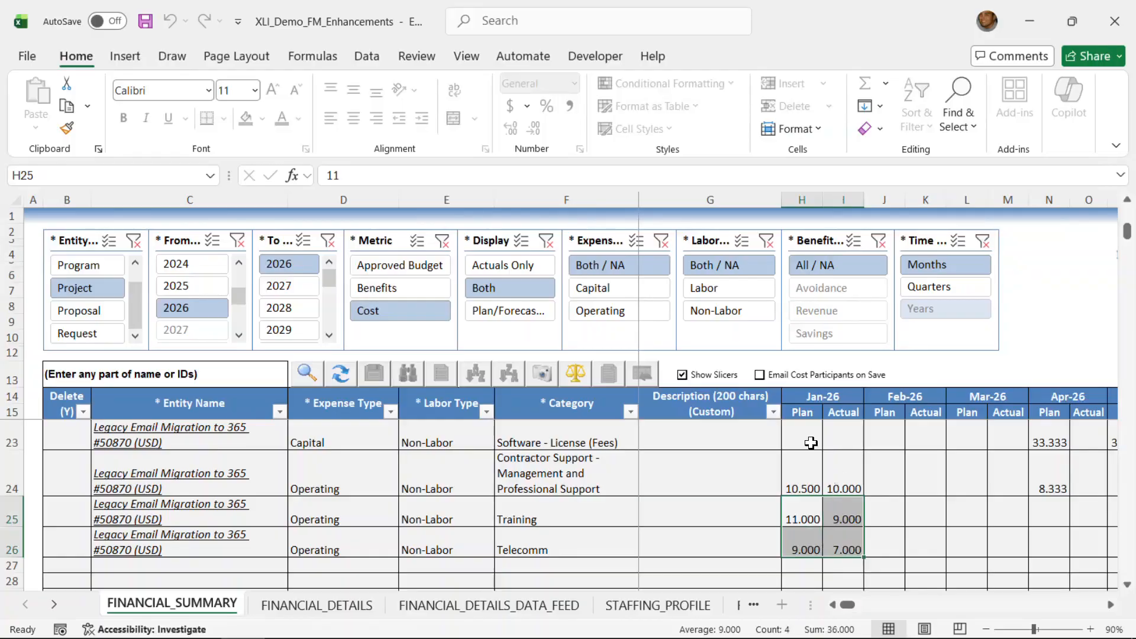
{"action": "left_click", "coordinate": [574, 375]}
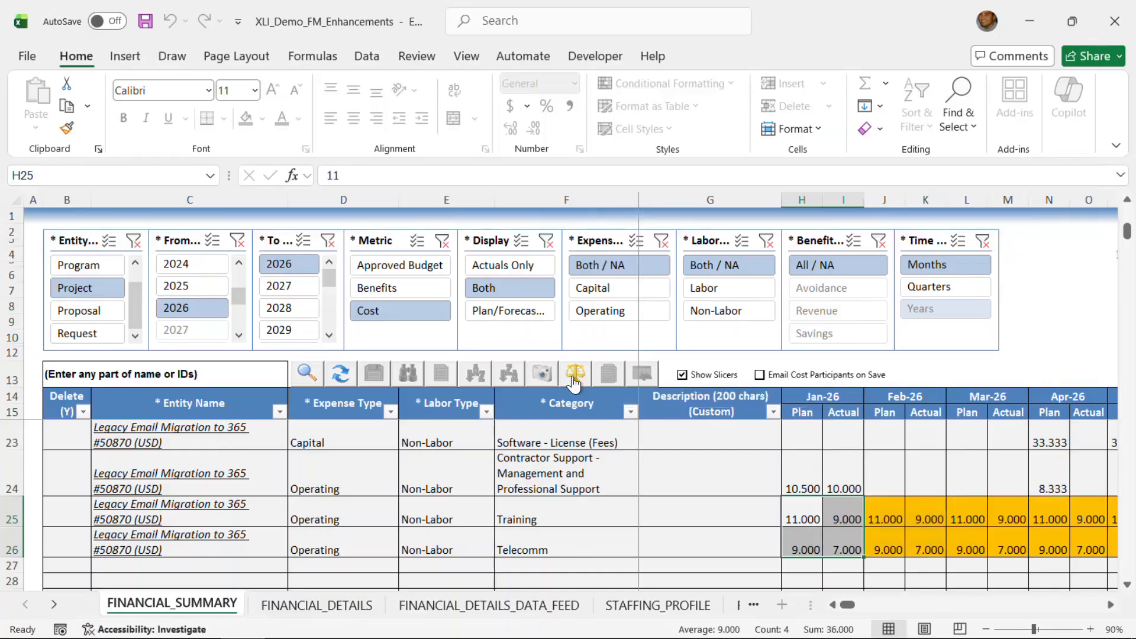
{"action": "left_click", "coordinate": [1111, 605]}
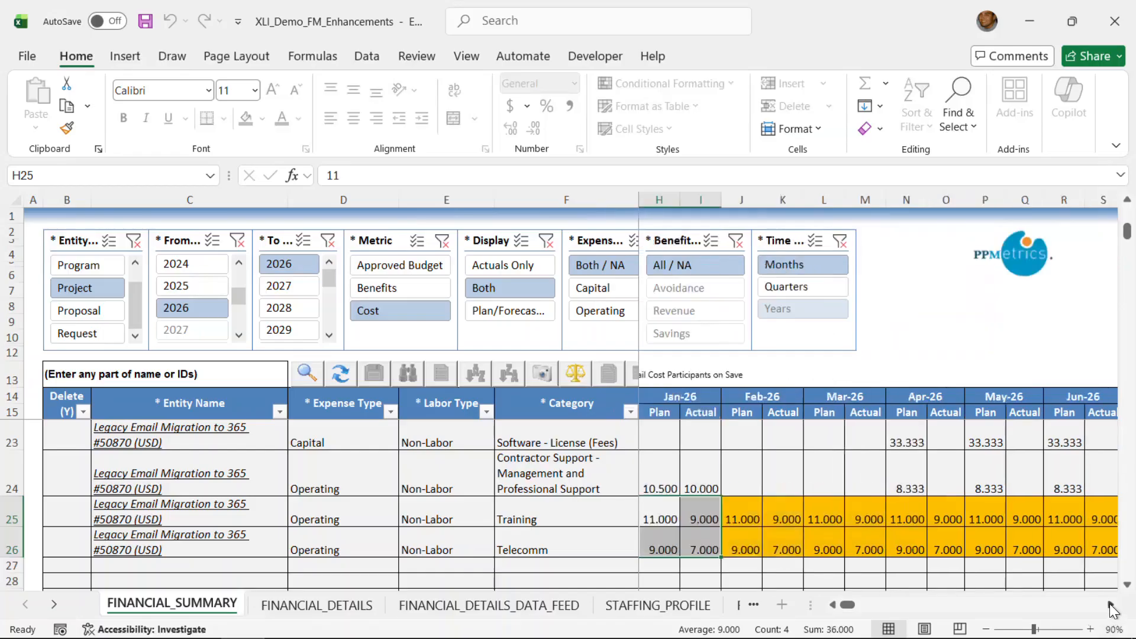
{"action": "left_click", "coordinate": [1110, 605]}
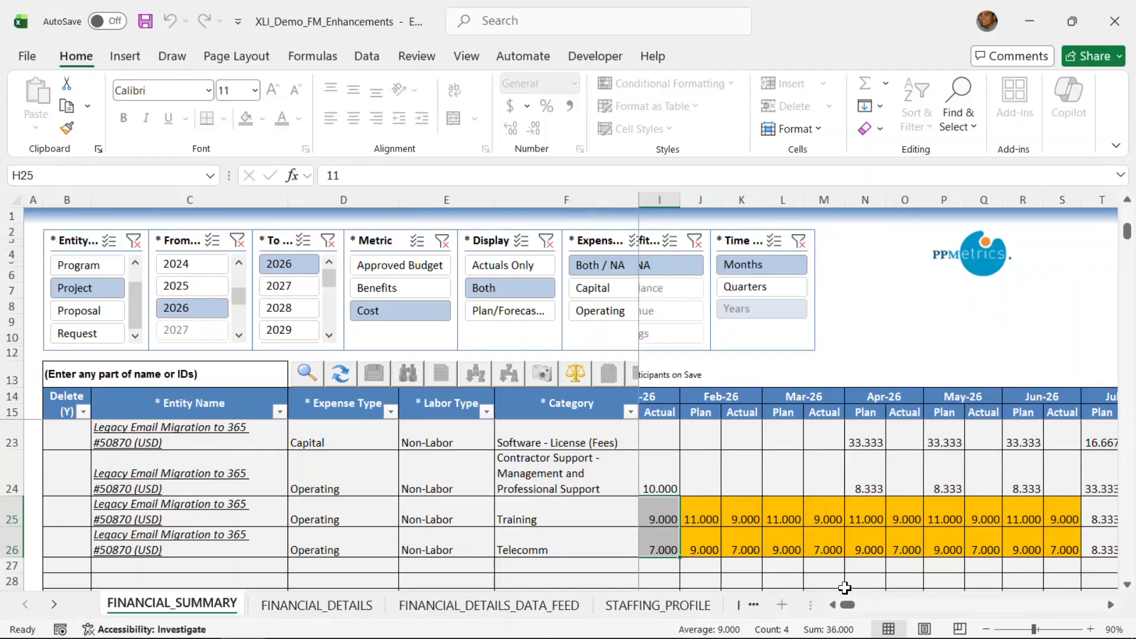
{"action": "left_click", "coordinate": [835, 604]}
{"action": "left_click", "coordinate": [835, 604]}
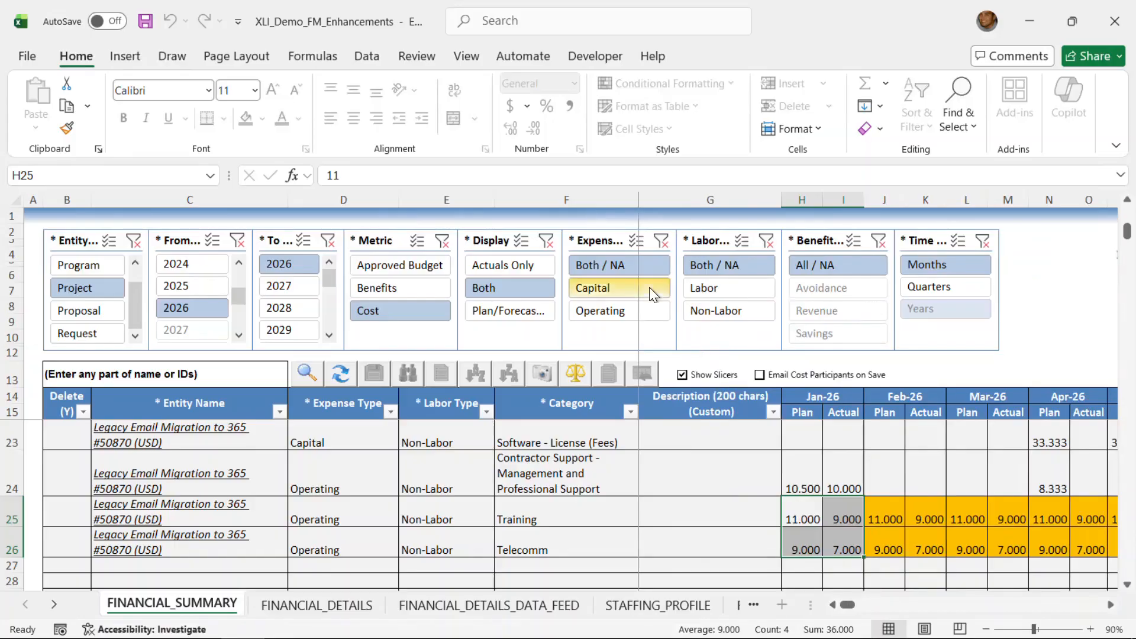
- Hide the slicers to enlarge the editable area and return to the first cost lines
{"action": "left_click", "coordinate": [683, 377]}
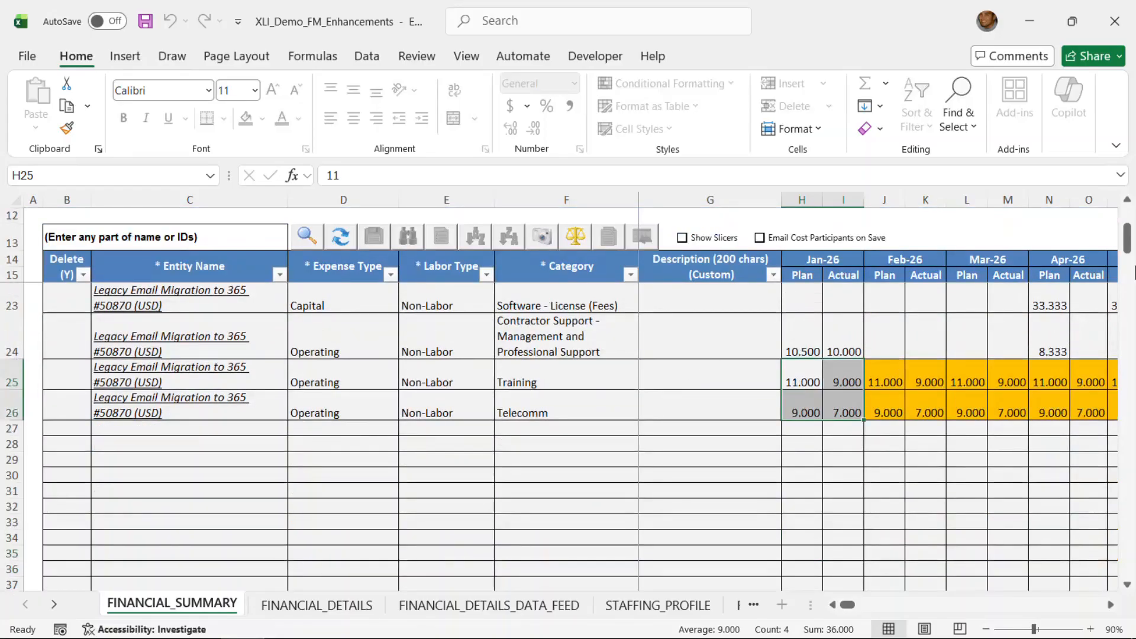
{"action": "left_click_drag", "start_coordinate": [1130, 243], "coordinate": [1133, 206]}
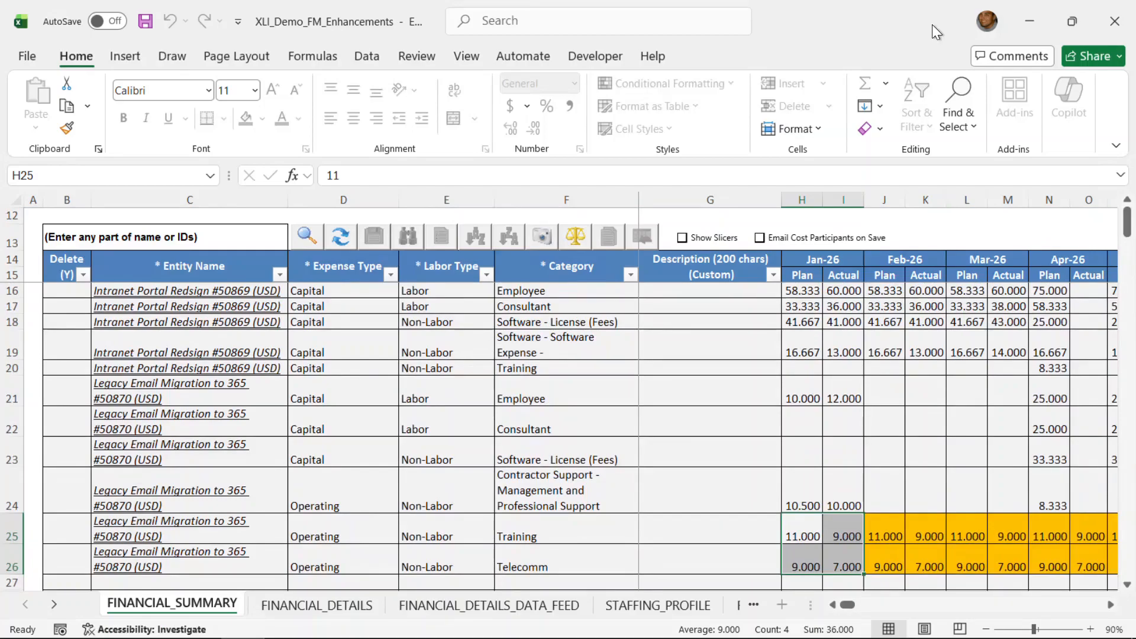
- Switch to the PPM Program Overview page in Google Chrome
{"action": "key", "text": "alt+Tab"}
{"action": "key", "text": "alt+Tab"}
{"action": "key", "text": "alt+Tab"}
{"action": "key", "text": "alt+Tab"}
{"action": "key", "text": "alt+Tab"}
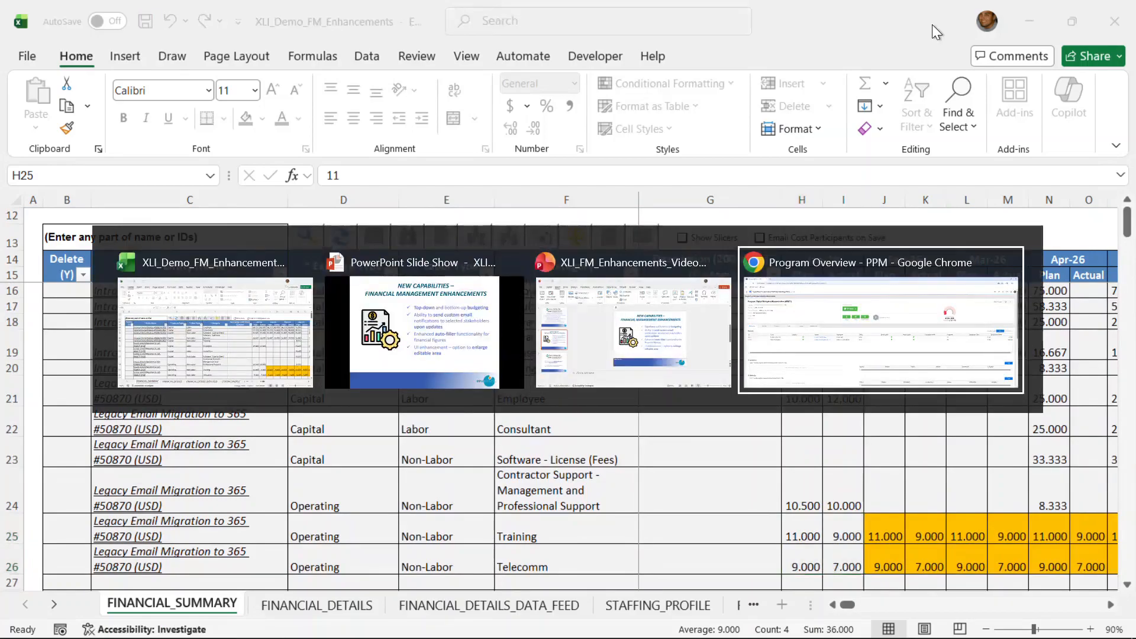